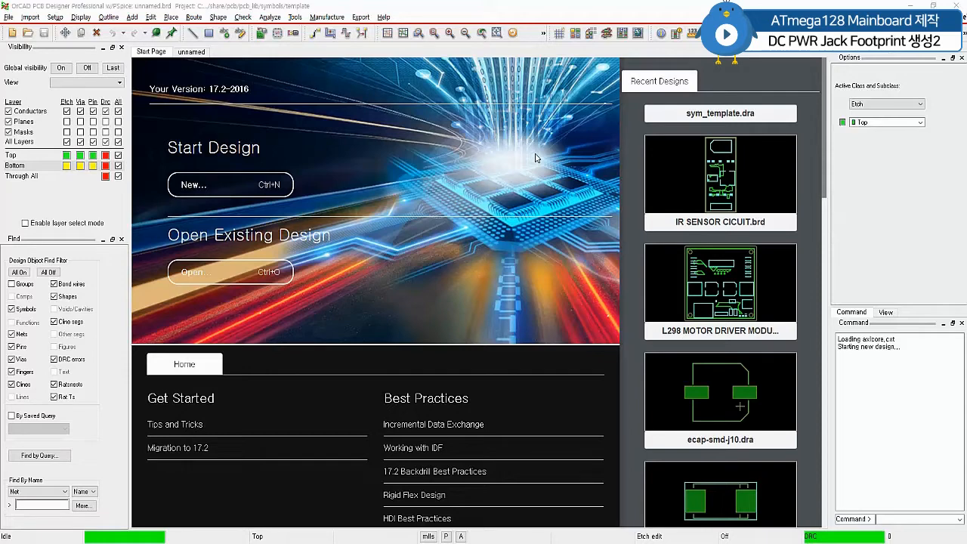
Create a new package symbol drawing named dc-005pj in the symbols folder of ATmega128 MainBoard
{"action": "left_click", "coordinate": [8, 17]}
{"action": "left_click", "coordinate": [23, 29]}
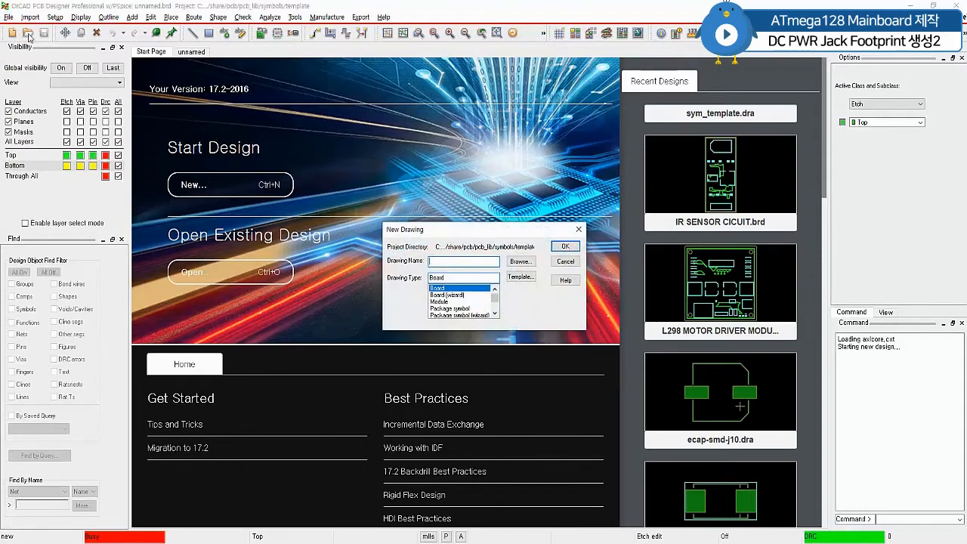
{"action": "left_click", "coordinate": [461, 310]}
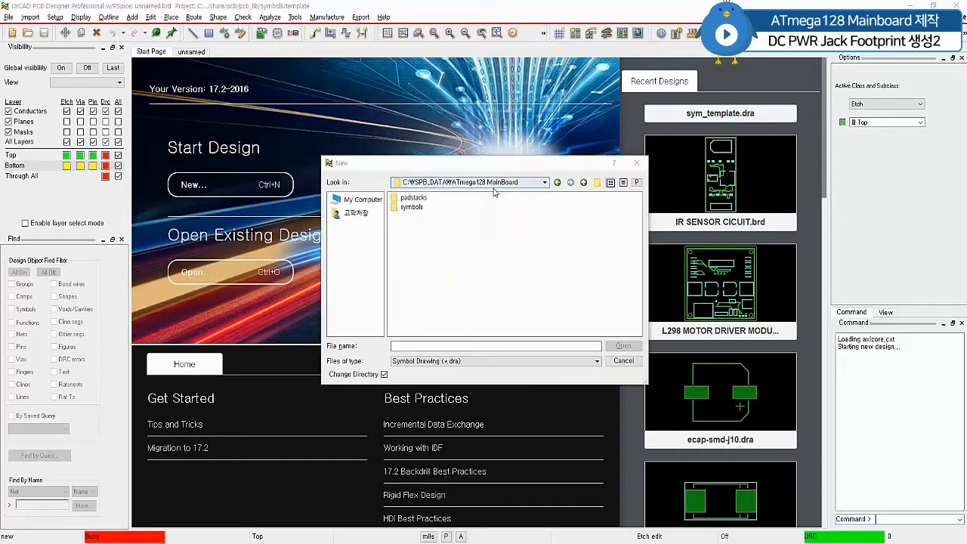
{"action": "left_click", "coordinate": [418, 209]}
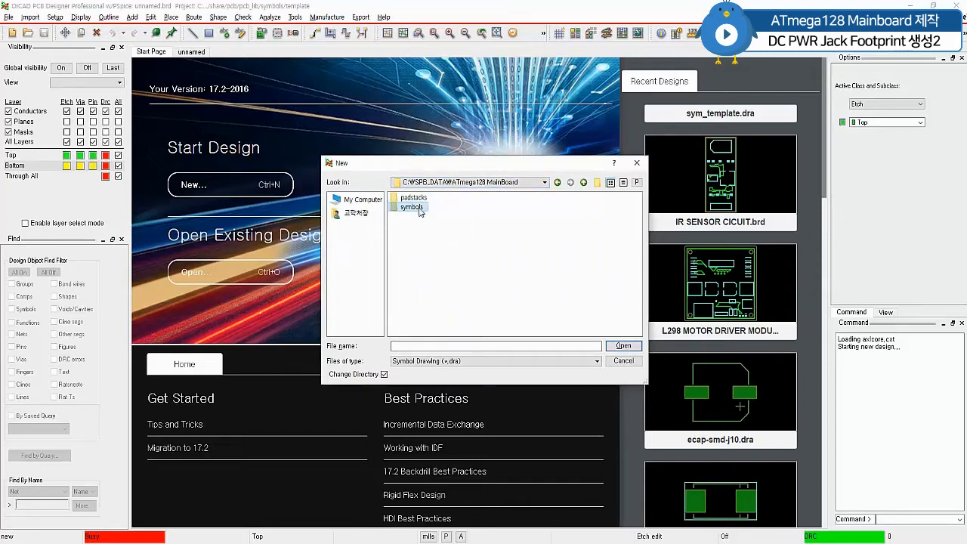
{"action": "double_click", "coordinate": [420, 211]}
{"action": "left_click", "coordinate": [461, 347]}
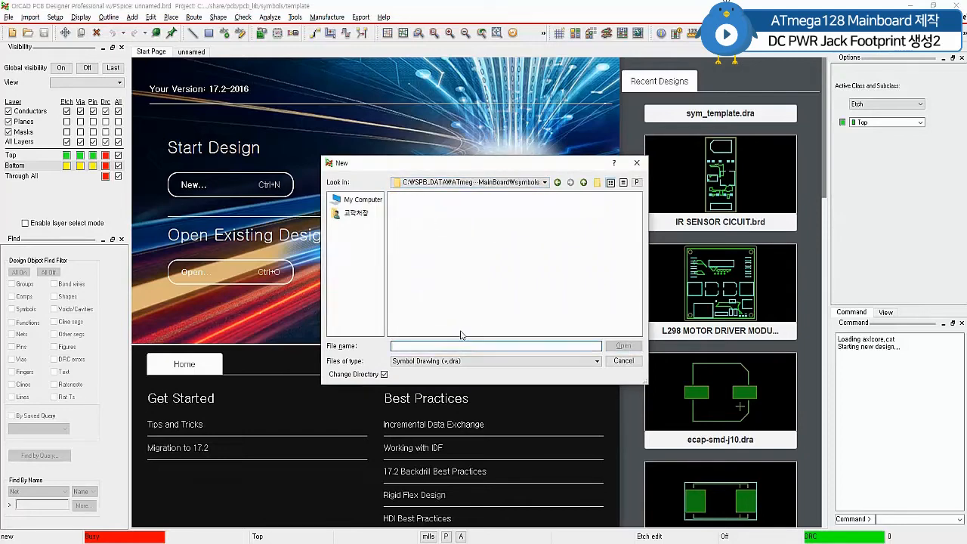
{"action": "type", "text": "dc-005pj"}
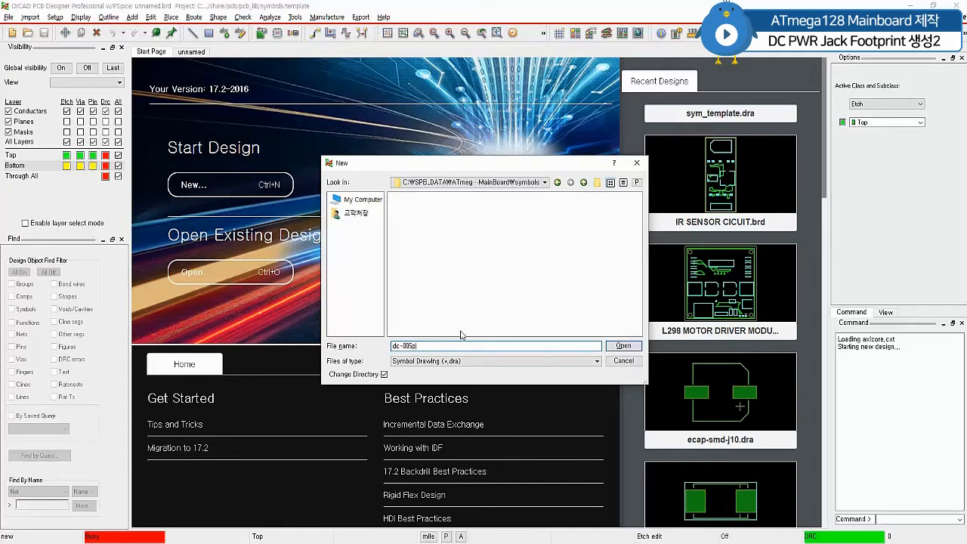
{"action": "left_click", "coordinate": [623, 346]}
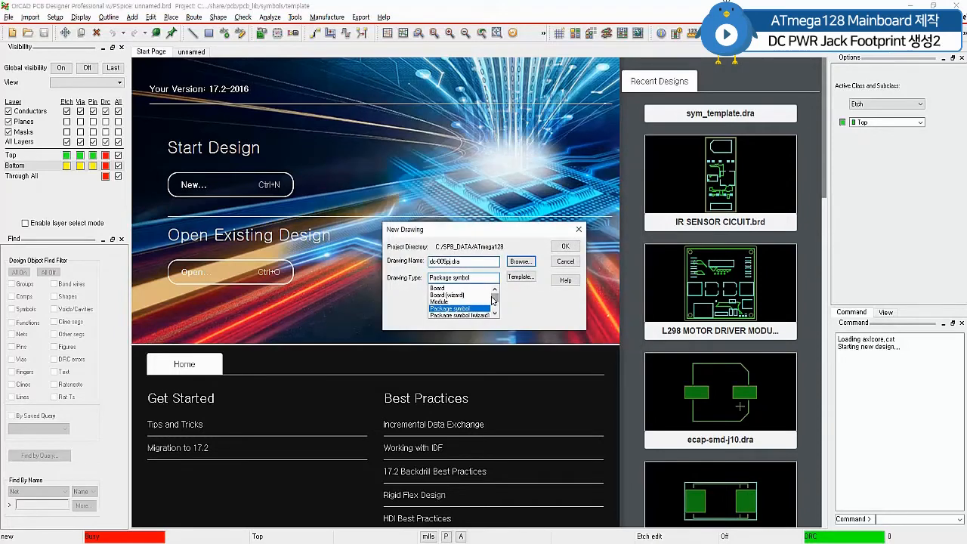
{"action": "left_click", "coordinate": [569, 248]}
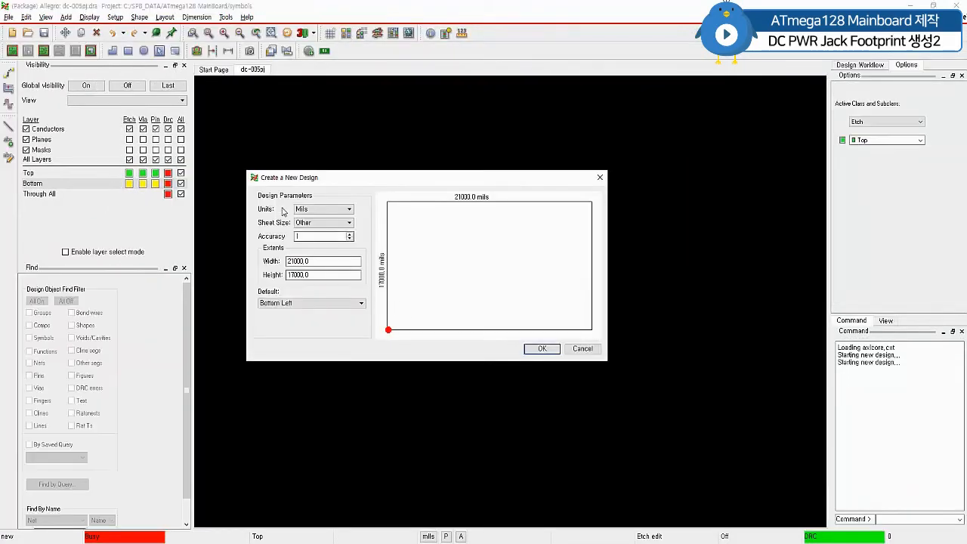
Set the new design's units to Millimeter and its sheet size to A4, and create it
{"action": "left_click", "coordinate": [325, 210]}
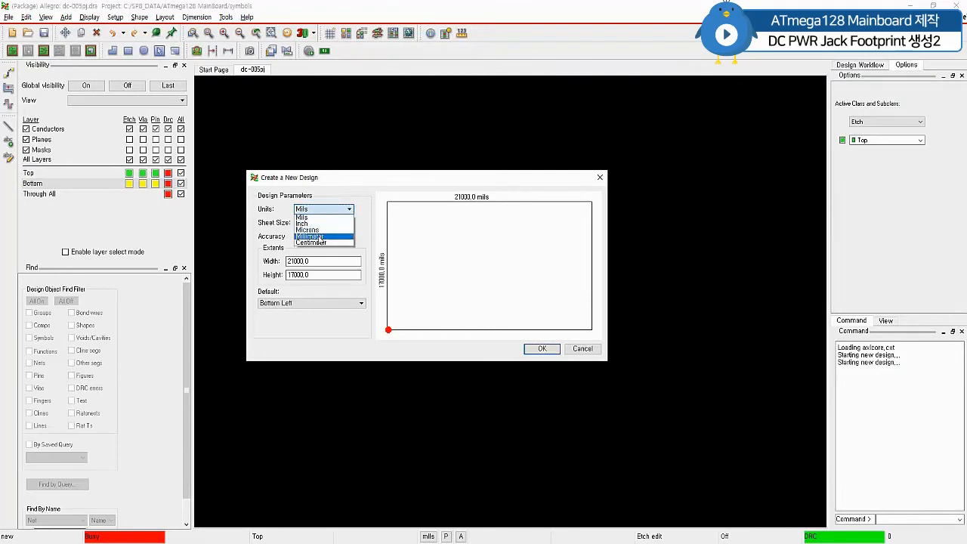
{"action": "left_click", "coordinate": [323, 234]}
{"action": "left_click", "coordinate": [335, 225]}
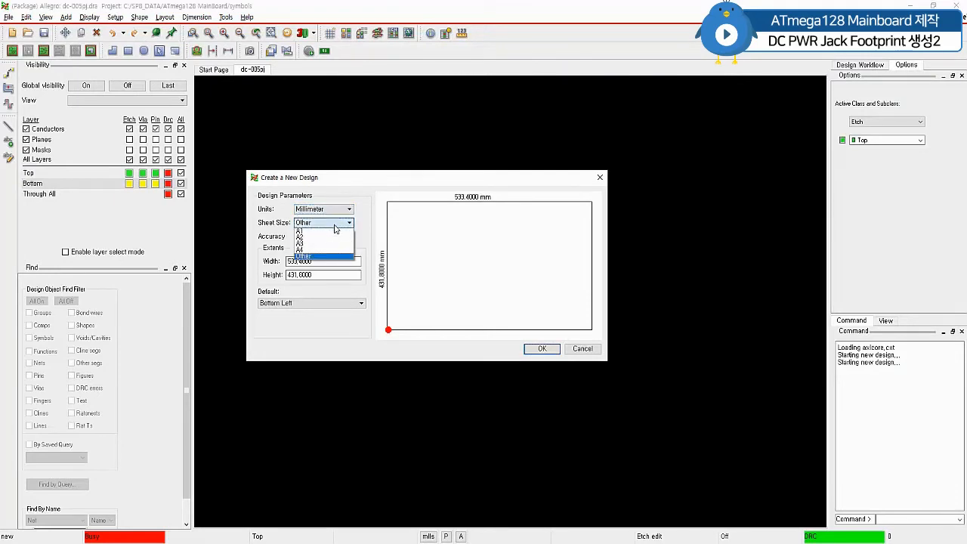
{"action": "left_click", "coordinate": [318, 251]}
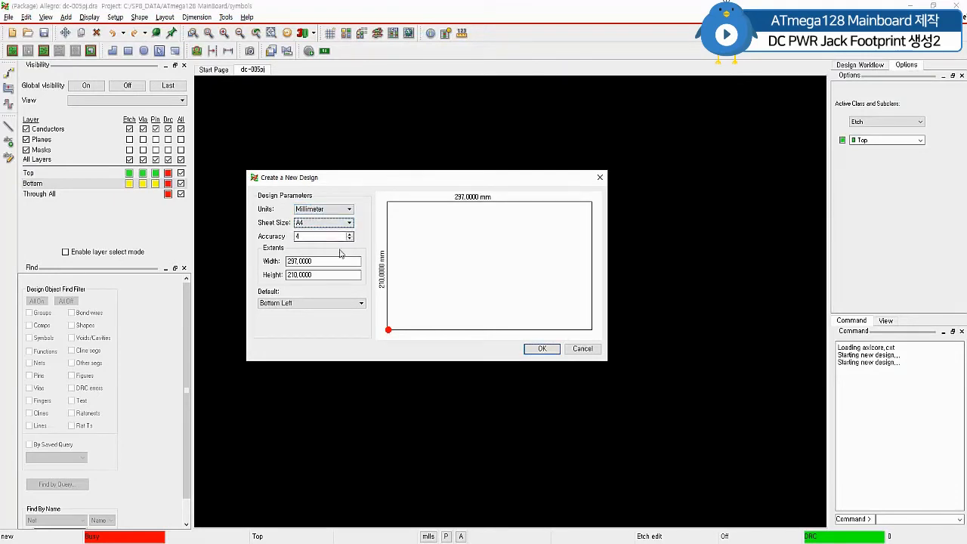
{"action": "left_click", "coordinate": [536, 349]}
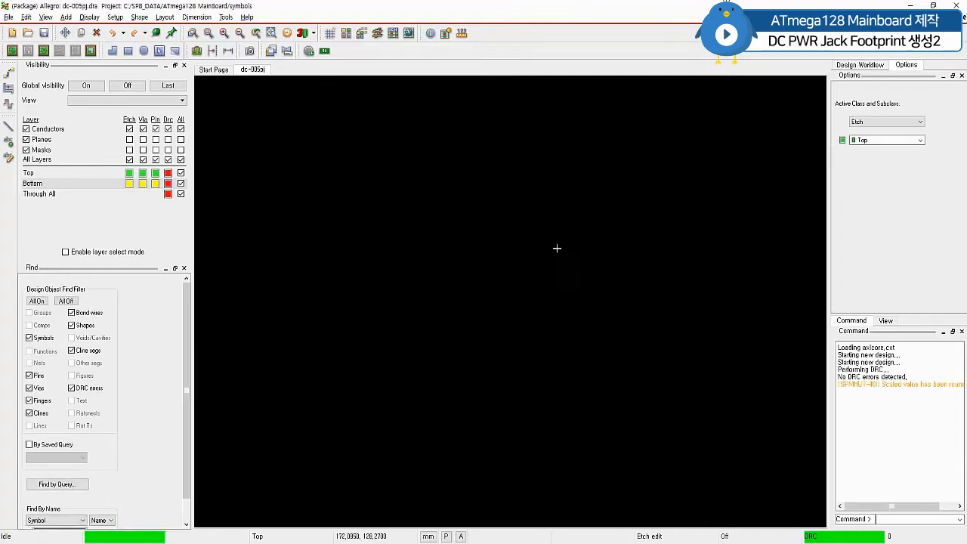
Set the drawing extents in the design parameters to Left X -80 and Lower Y -80, and apply them
{"action": "left_click", "coordinate": [115, 16]}
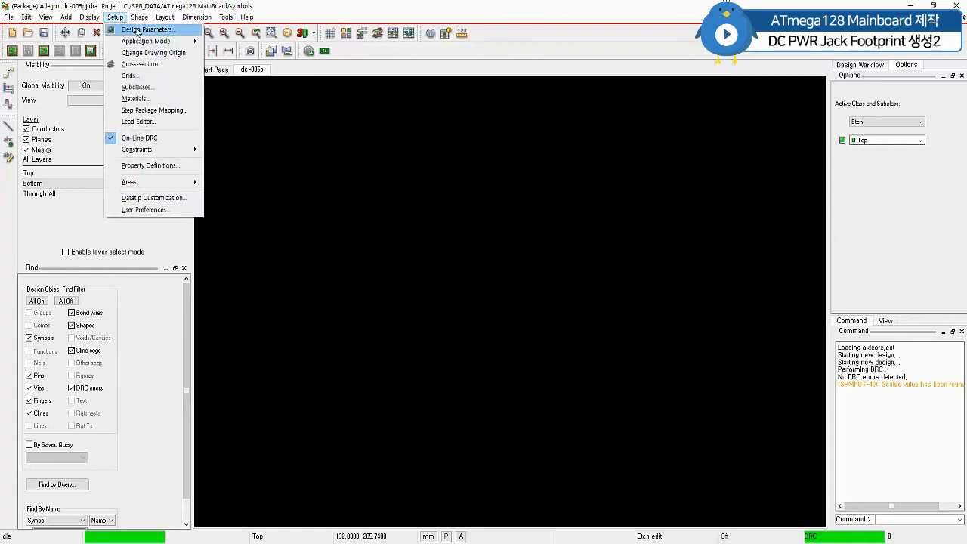
{"action": "left_click", "coordinate": [136, 30]}
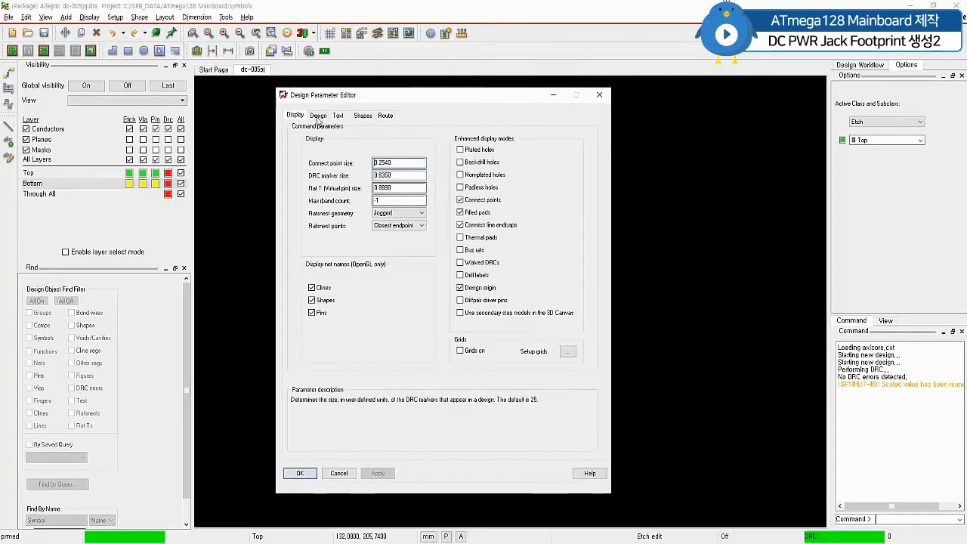
{"action": "left_click", "coordinate": [318, 116]}
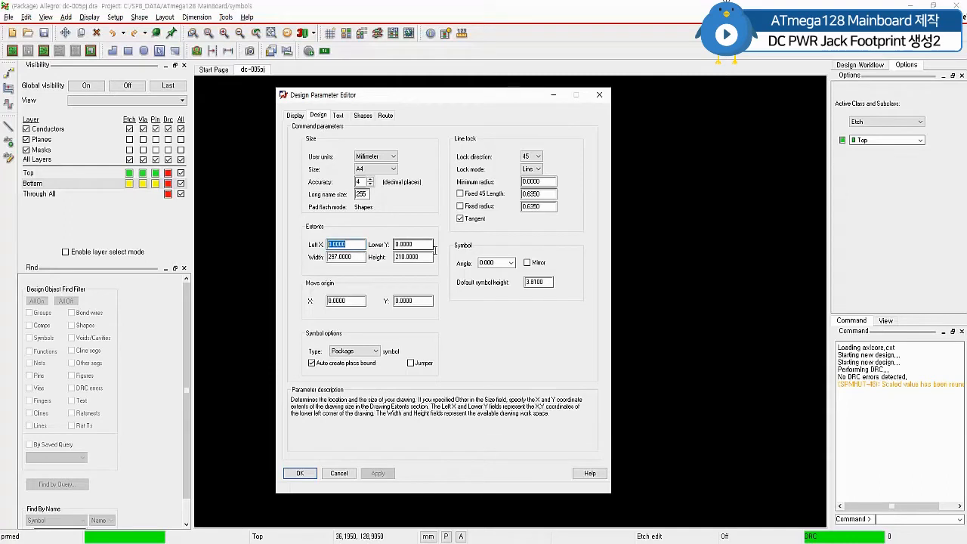
{"action": "type", "text": "-50"}
{"action": "key", "text": "Tab"}
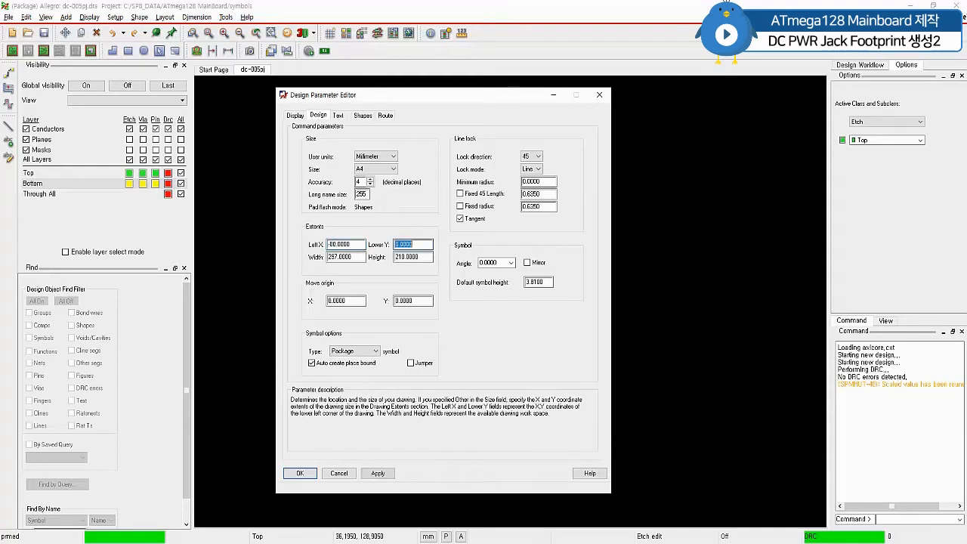
{"action": "type", "text": "-80"}
{"action": "key", "text": "Tab"}
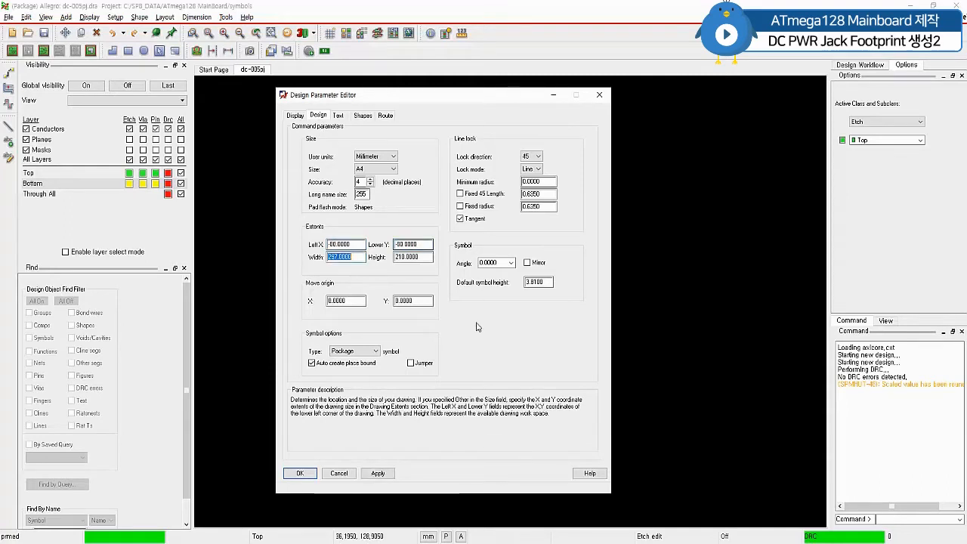
{"action": "left_click", "coordinate": [381, 474]}
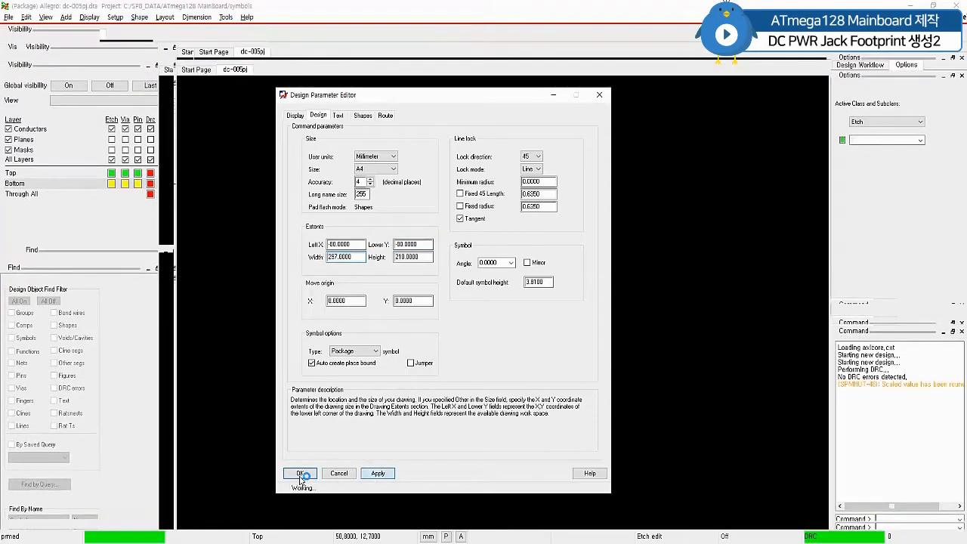
{"action": "left_click", "coordinate": [300, 474]}
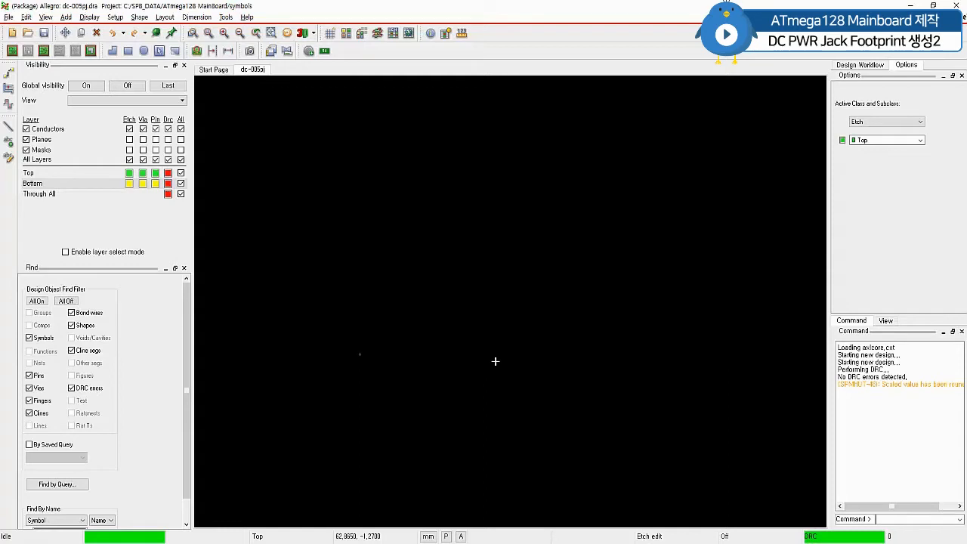
Start adding a pin and search the available padstacks for pad4_2*, closing the selection without choosing one
{"action": "left_click", "coordinate": [308, 50]}
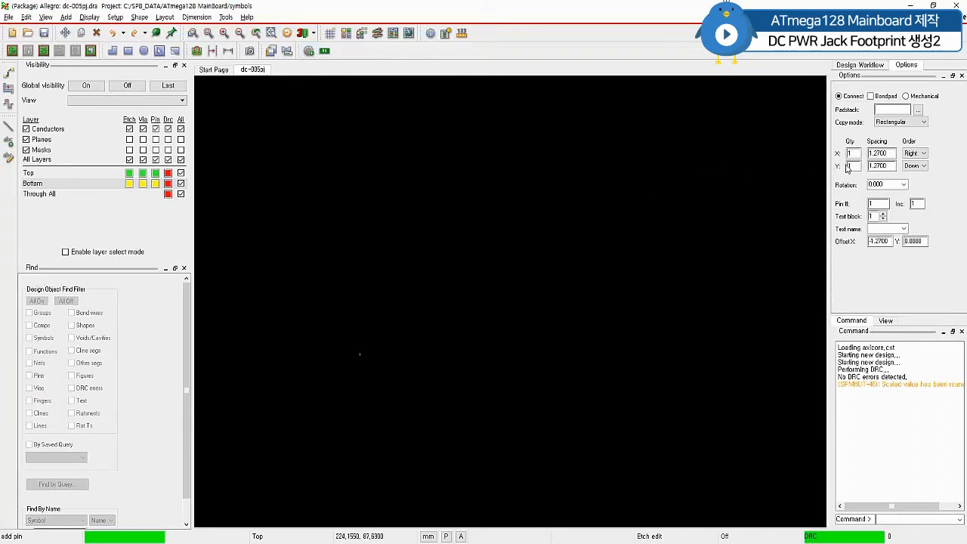
{"action": "left_click", "coordinate": [918, 111]}
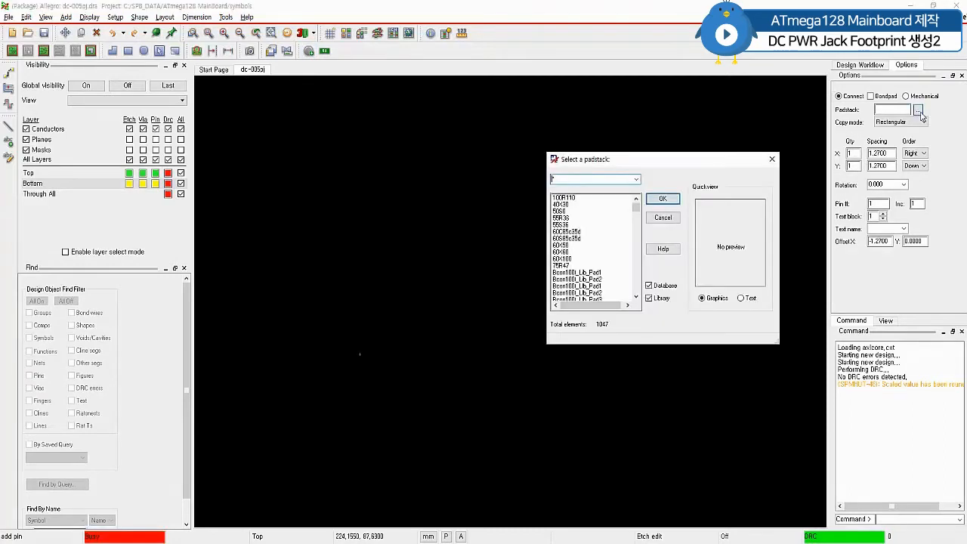
{"action": "type", "text": "pad4_2*"}
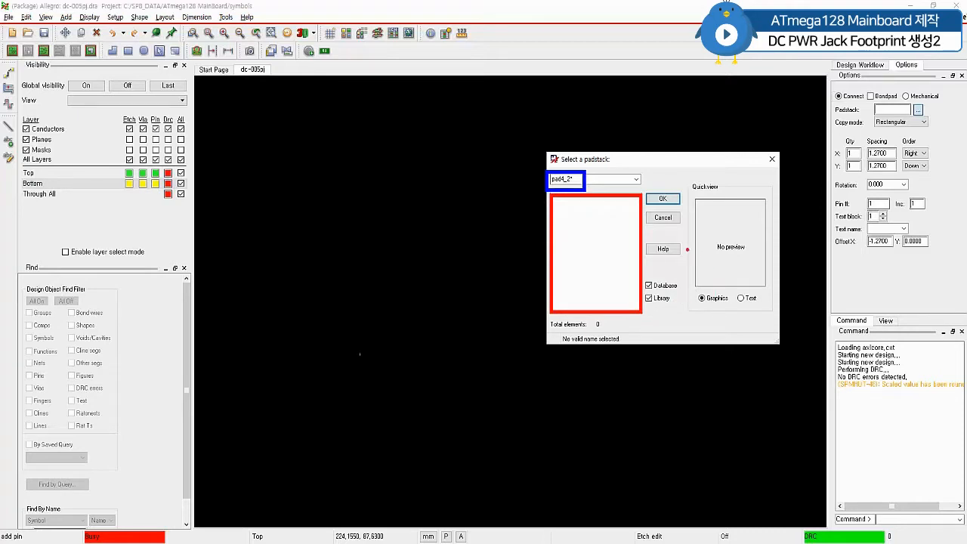
{"action": "left_click", "coordinate": [772, 159]}
Add C:\SPB_DATA\ATmega128 MainBoard\padstacks to the padpath library directories in the user preferences
{"action": "left_click", "coordinate": [117, 19]}
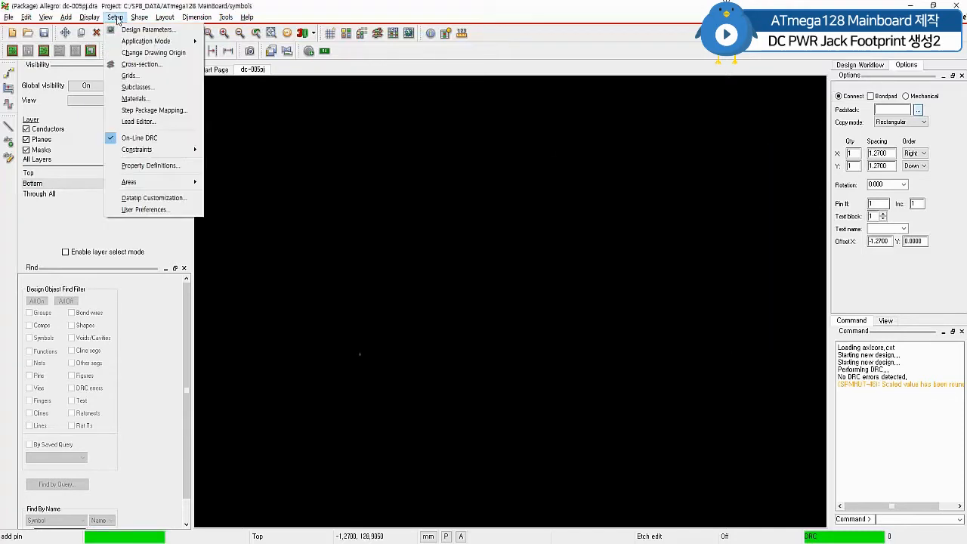
{"action": "left_click", "coordinate": [170, 213]}
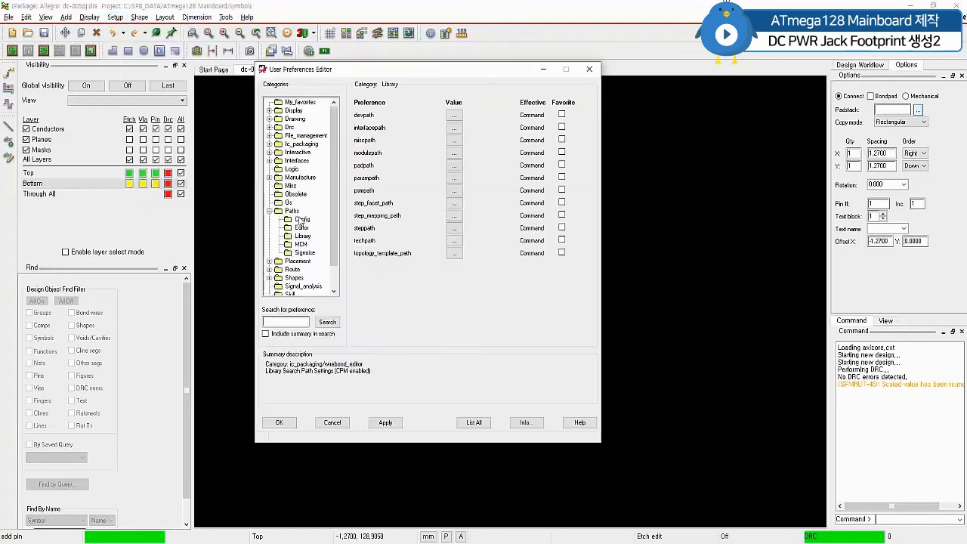
{"action": "double_click", "coordinate": [291, 210]}
{"action": "left_click", "coordinate": [302, 236]}
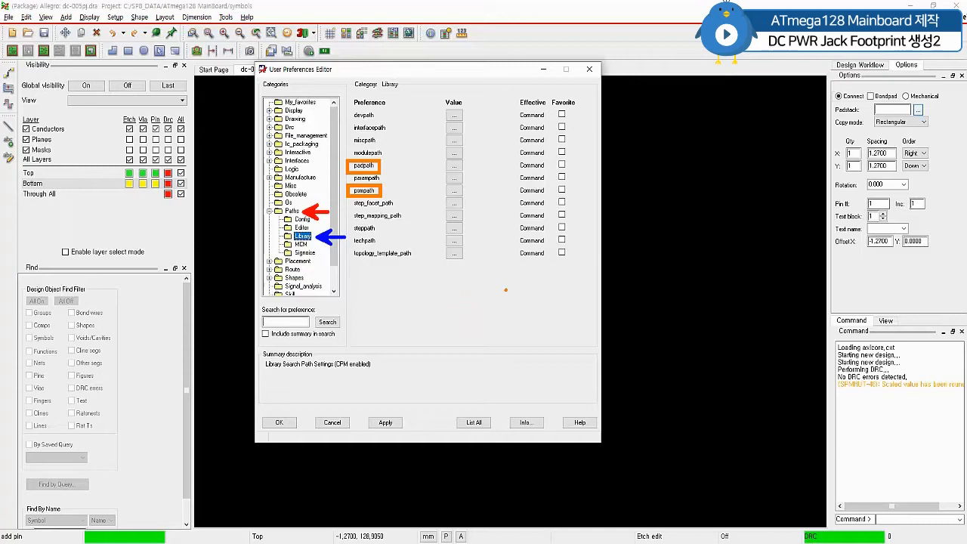
{"action": "left_click", "coordinate": [454, 165]}
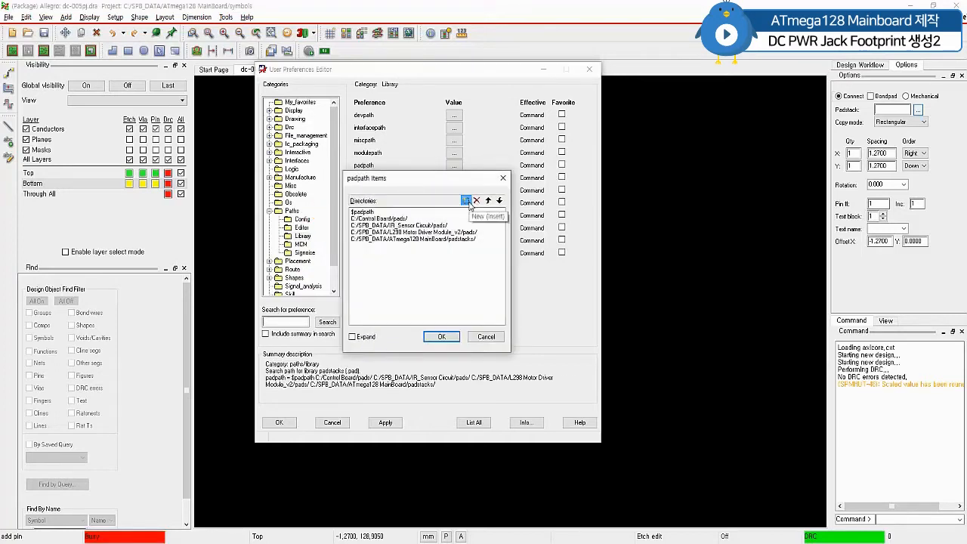
{"action": "left_click", "coordinate": [466, 200]}
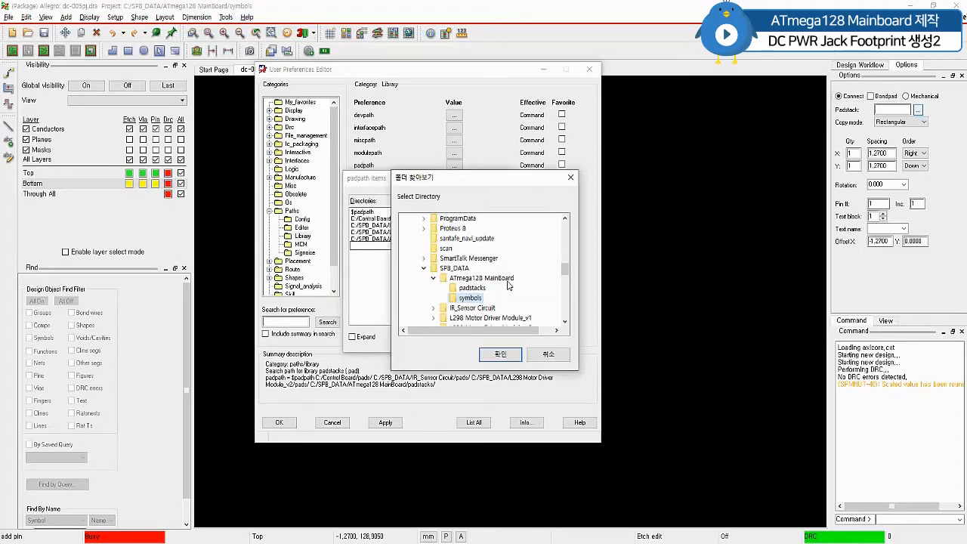
{"action": "left_click", "coordinate": [493, 288]}
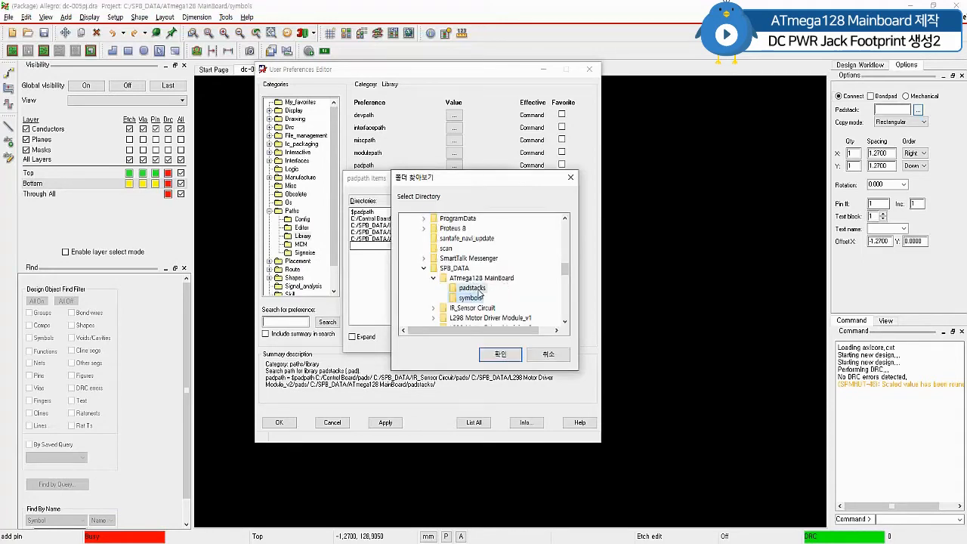
{"action": "left_click", "coordinate": [507, 356]}
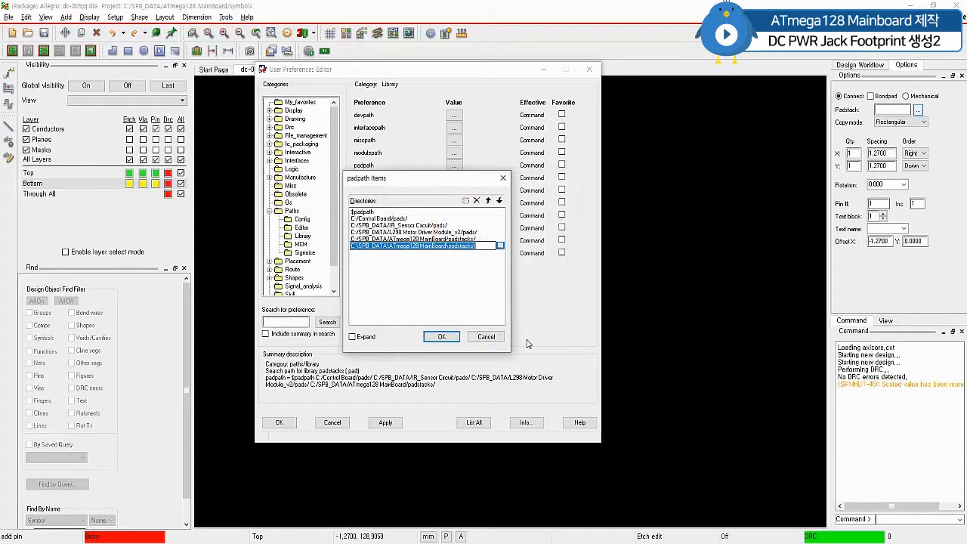
{"action": "left_click", "coordinate": [449, 337]}
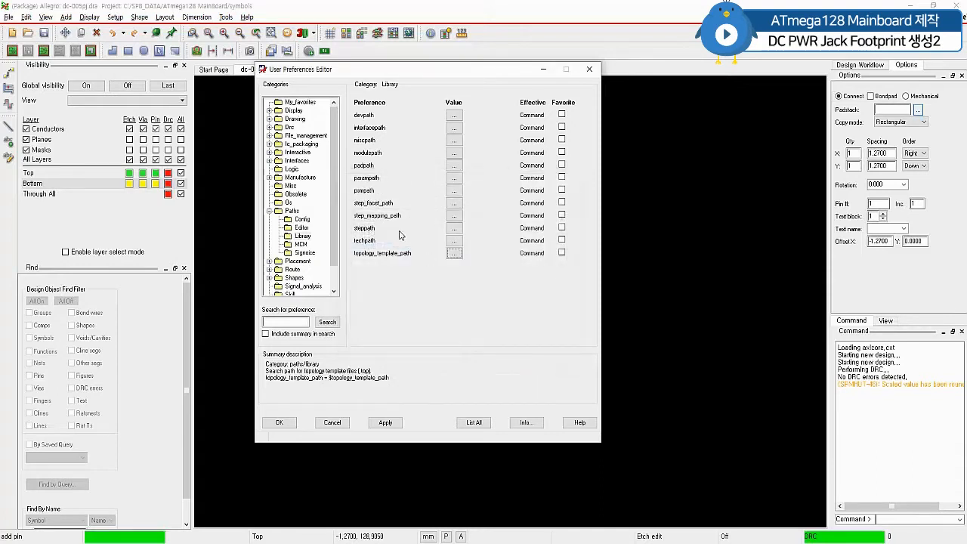
Add C:\SPB_DATA\ATmega128 MainBoard\symbols to the psmpath library directories and apply the user preferences
{"action": "left_click", "coordinate": [455, 193]}
{"action": "left_click", "coordinate": [466, 192]}
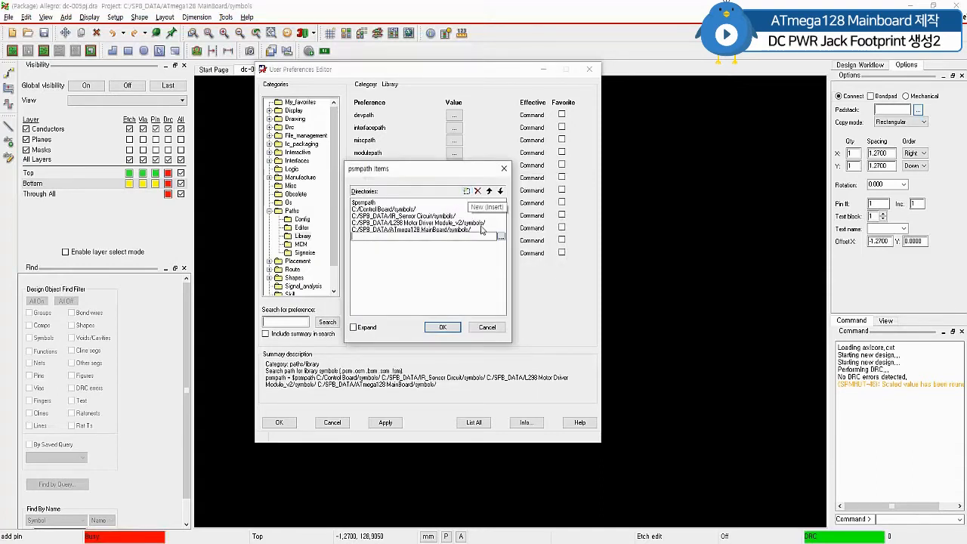
{"action": "left_click", "coordinate": [499, 236]}
{"action": "left_click", "coordinate": [500, 354]}
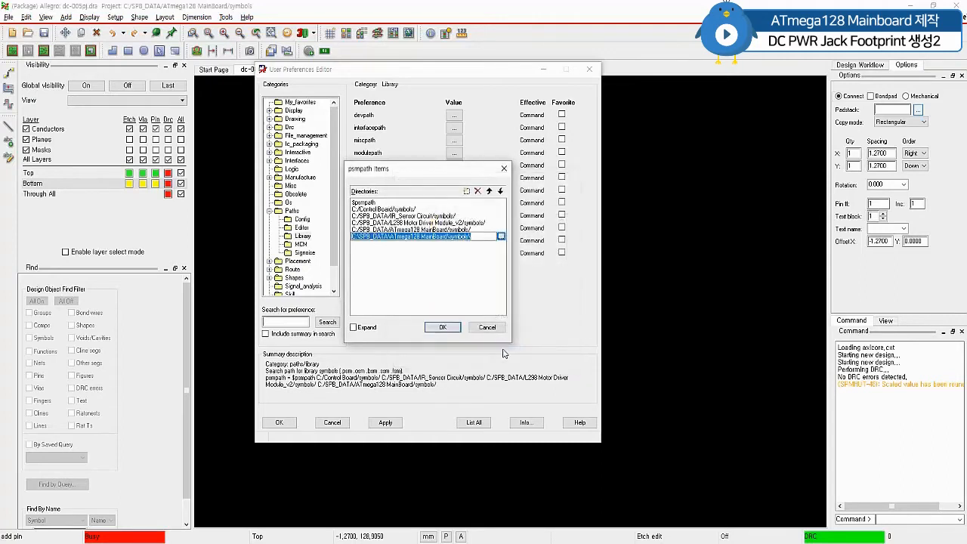
{"action": "left_click", "coordinate": [441, 327]}
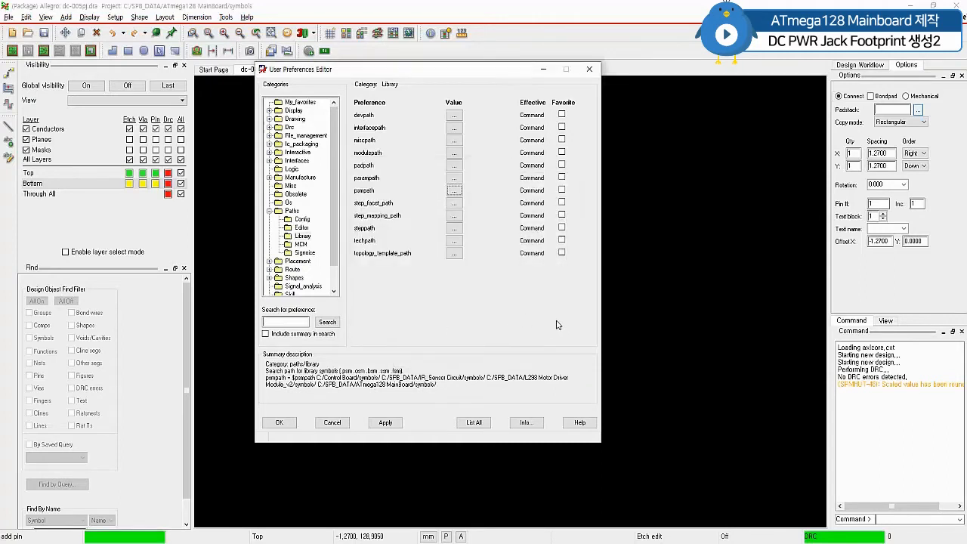
{"action": "left_click", "coordinate": [385, 422]}
{"action": "left_click", "coordinate": [278, 423]}
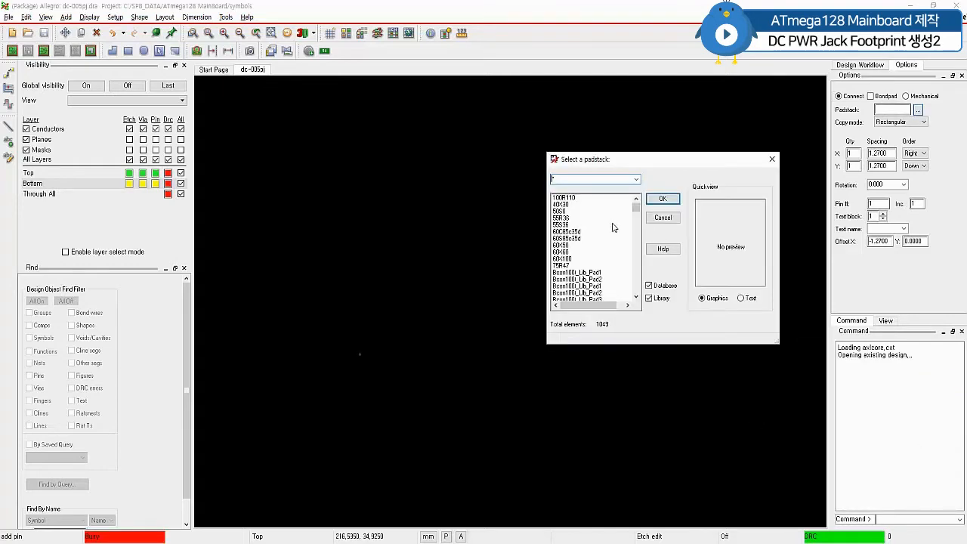
Find the padstacks matching pad4_2* and choose Pad4_2X1_5Obl3_5X0_8D for the first pin
{"action": "type", "text": "pad4_2*"}
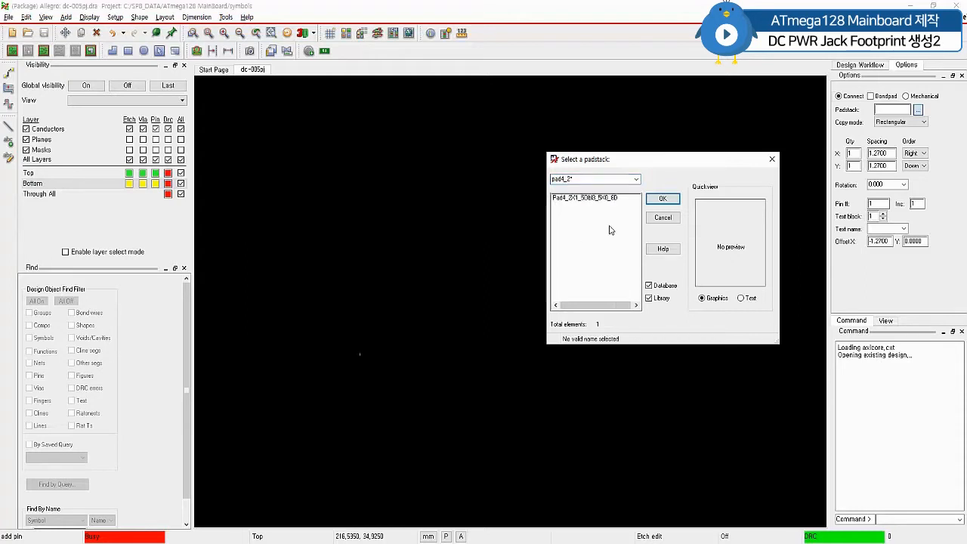
{"action": "left_click_drag", "start_coordinate": [545, 191], "coordinate": [620, 211]}
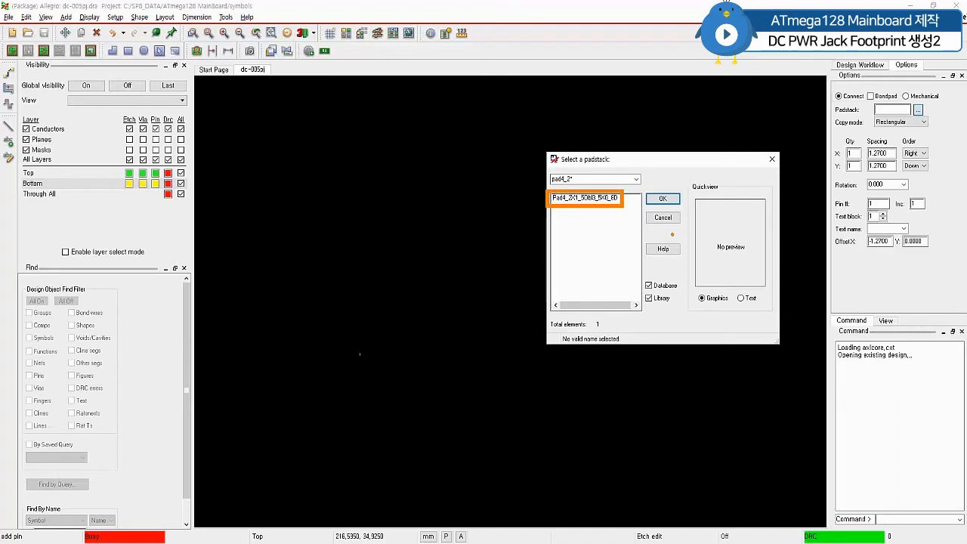
{"action": "left_click", "coordinate": [619, 200]}
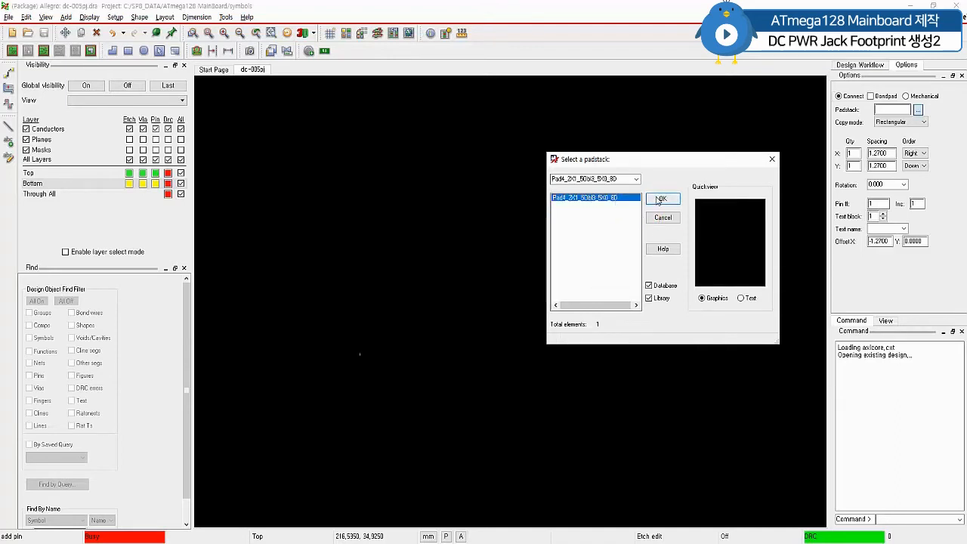
{"action": "left_click", "coordinate": [659, 201]}
{"action": "scroll", "coordinate": [430, 350], "scroll_direction": "up", "scroll_amount": 4}
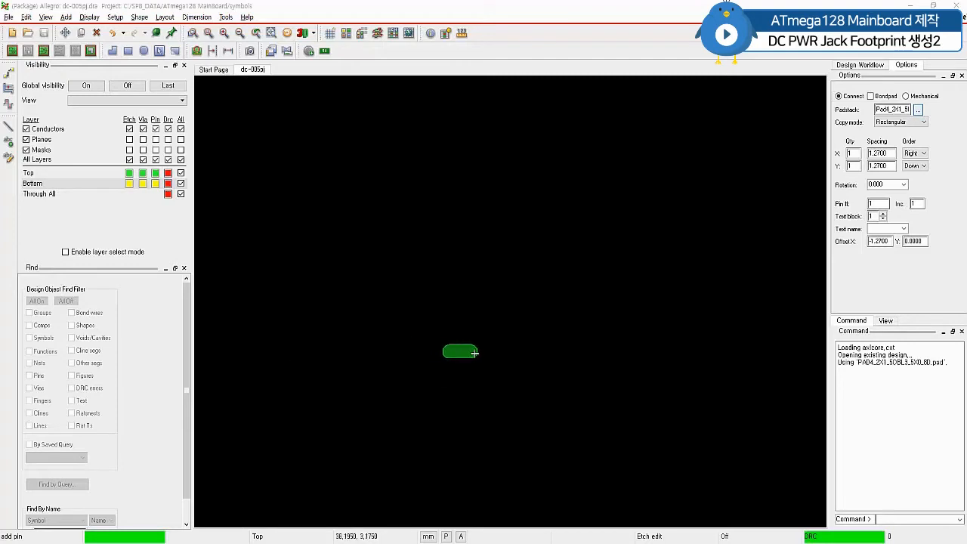
{"action": "scroll", "coordinate": [324, 378], "scroll_direction": "up", "scroll_amount": 2}
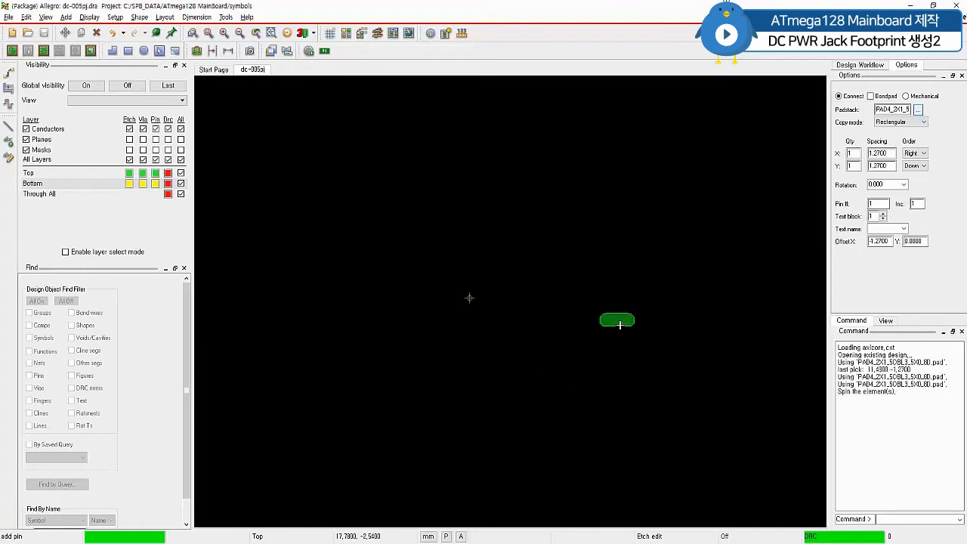
Place pin 1 at coordinates 0 0 with a rotation of 90 degrees, and continue to the next pin
{"action": "left_click", "coordinate": [884, 185]}
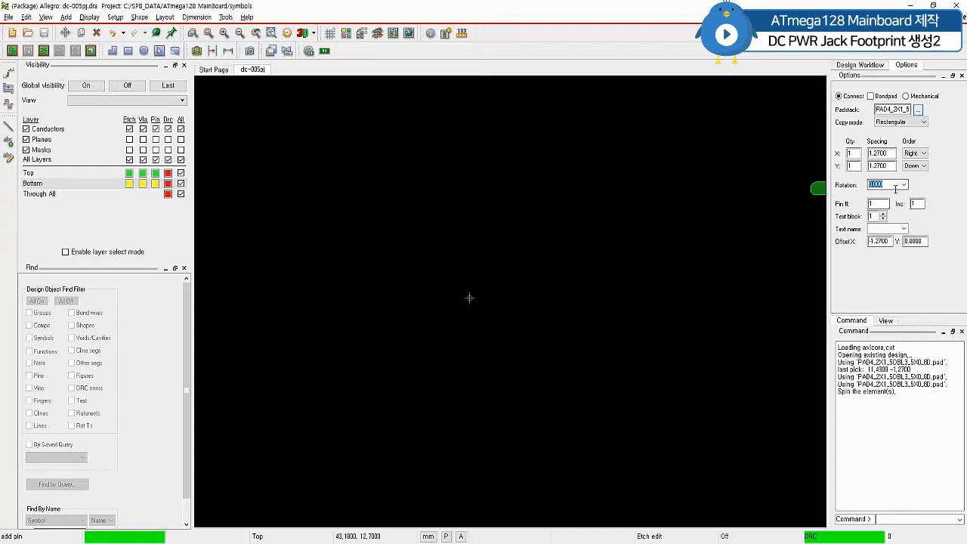
{"action": "left_click", "coordinate": [904, 184]}
{"action": "left_click", "coordinate": [886, 208]}
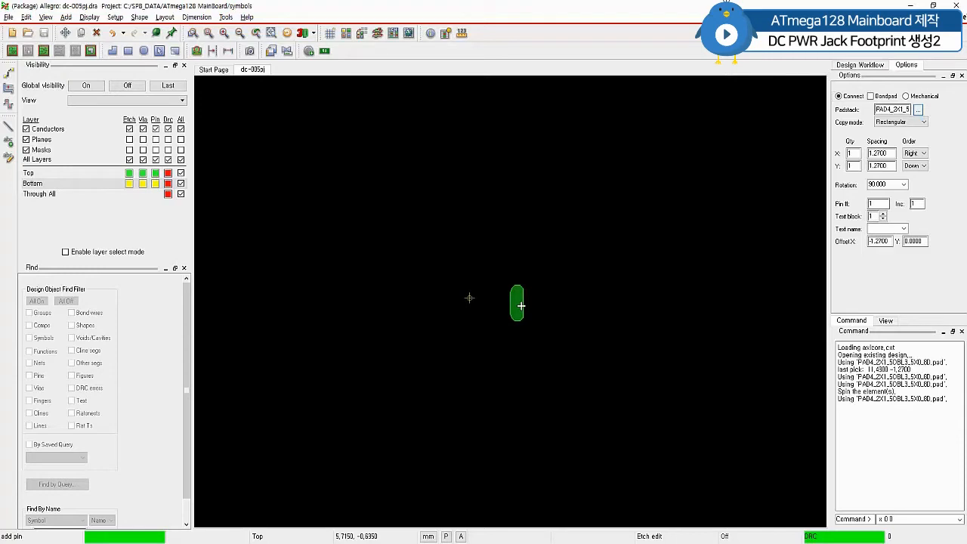
{"action": "key", "text": "Return"}
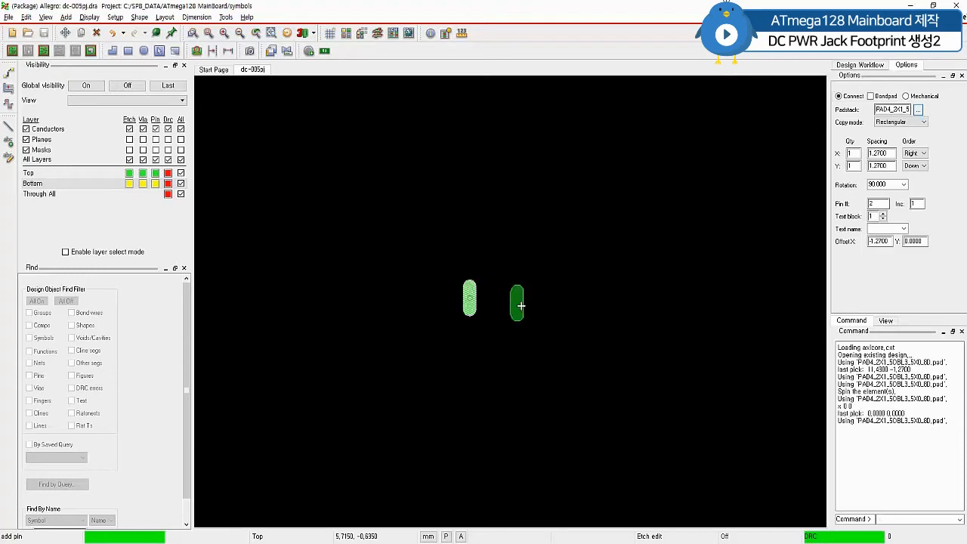
{"action": "right_click", "coordinate": [581, 218]}
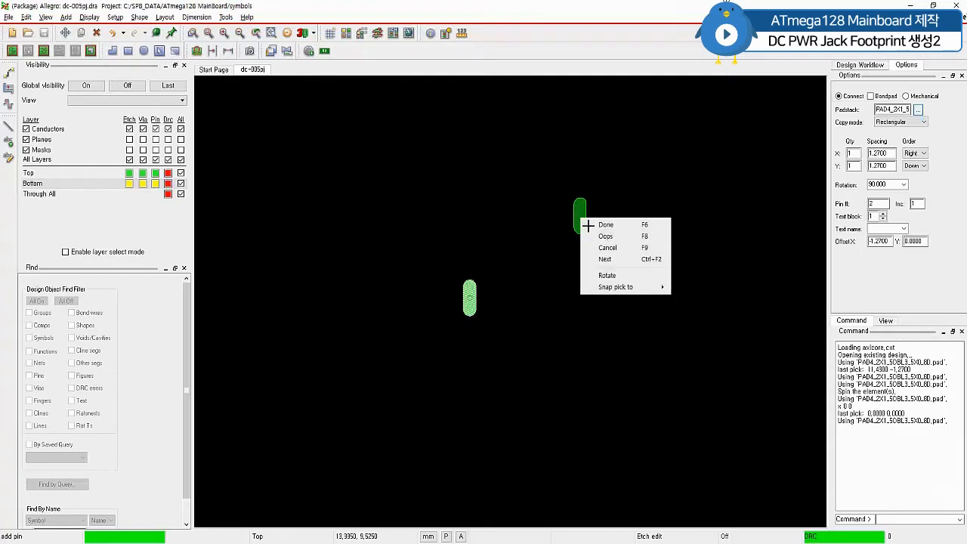
{"action": "left_click", "coordinate": [622, 260]}
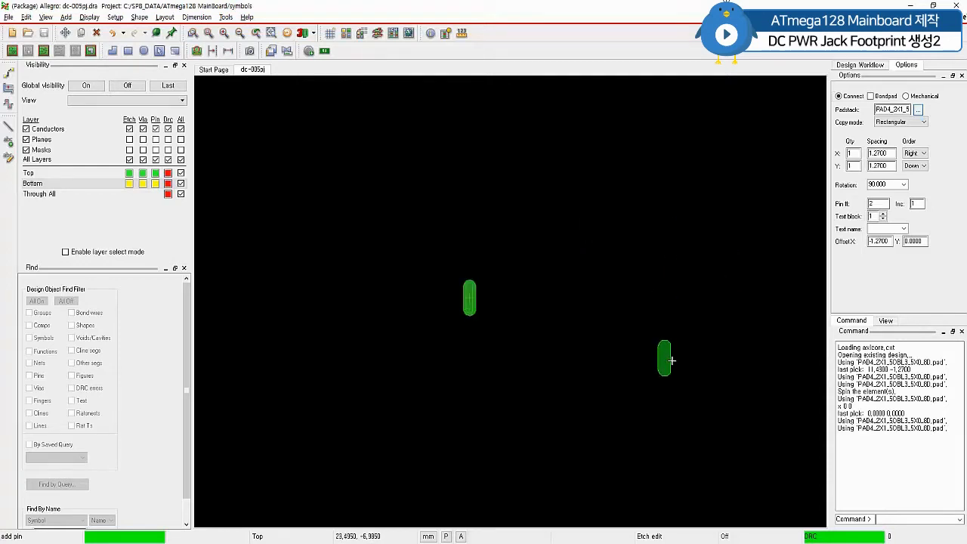
Find the padstacks matching pad3_7* and choose Pad3_7X1_5Obl3_0X0_8D for the next pins
{"action": "scroll", "coordinate": [418, 308], "scroll_direction": "up", "scroll_amount": 1}
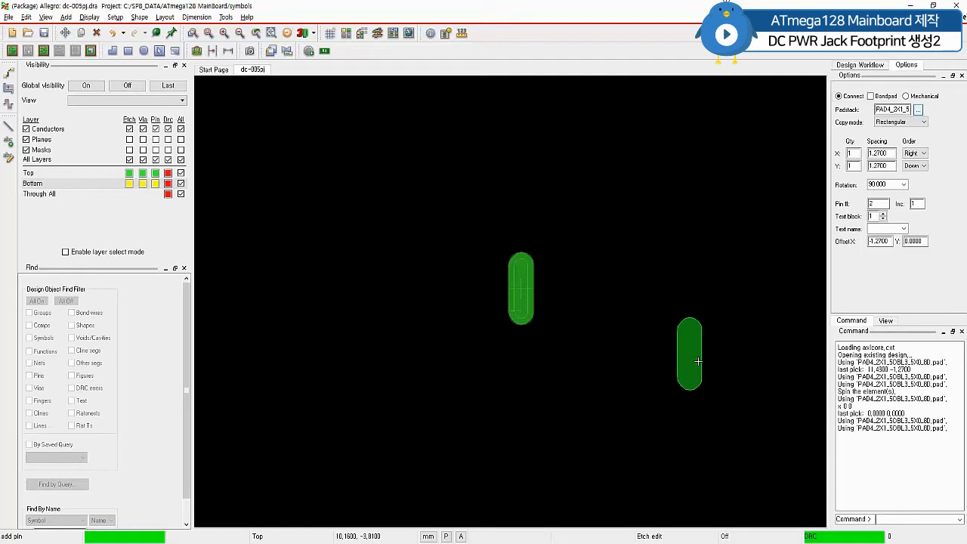
{"action": "left_click", "coordinate": [919, 109]}
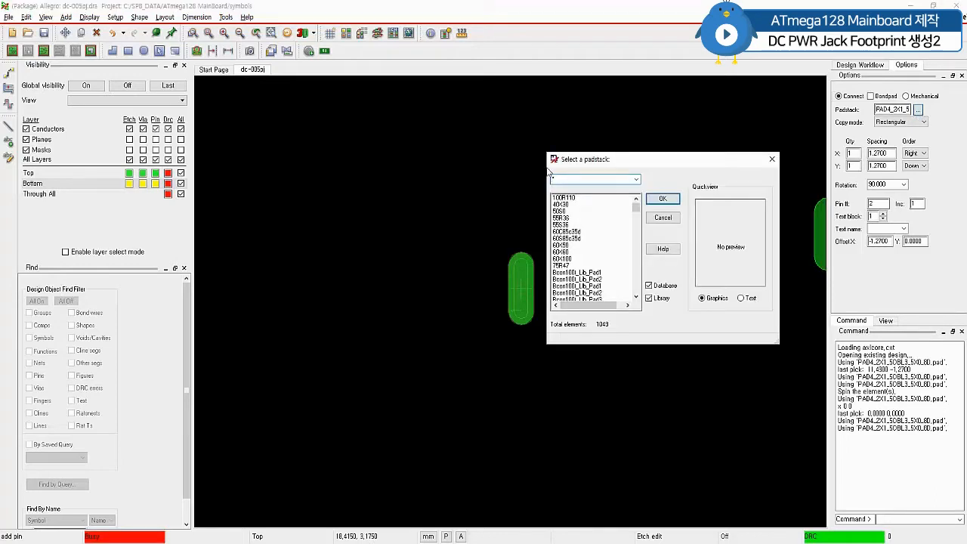
{"action": "type", "text": "pad3_7"}
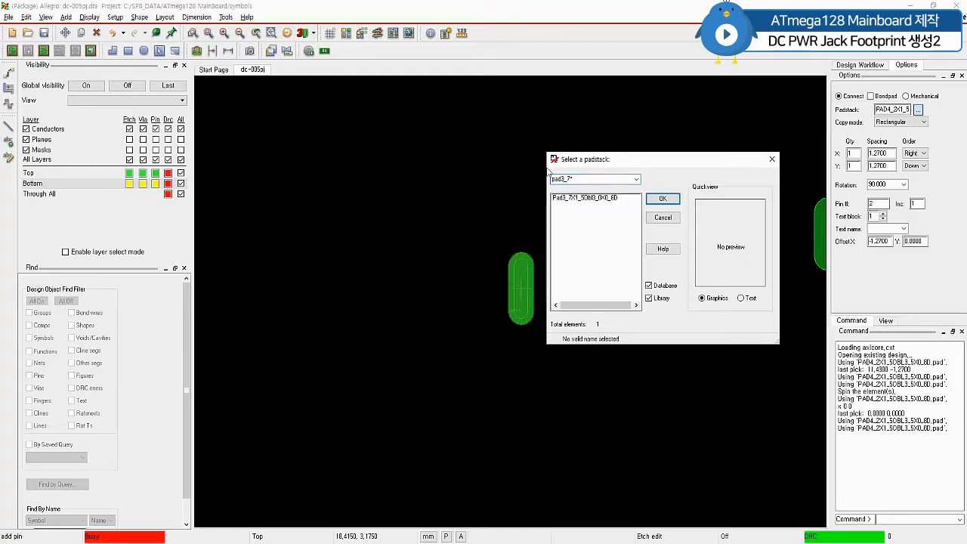
{"action": "left_click", "coordinate": [584, 198]}
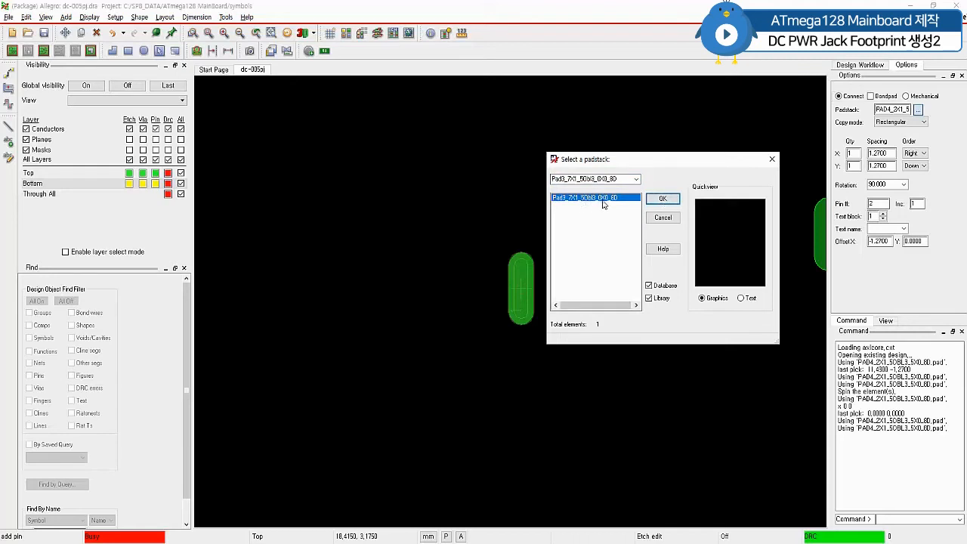
{"action": "double_click", "coordinate": [604, 204]}
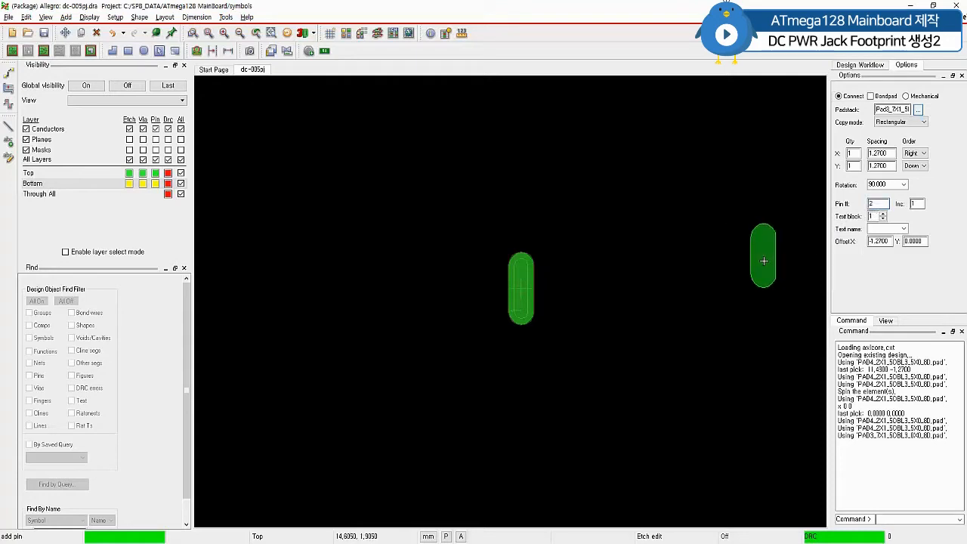
Set the rotation to 0 degrees and place pin 2 at coordinates -2.5 -4.8
{"action": "left_click", "coordinate": [904, 185]}
{"action": "left_click", "coordinate": [877, 195]}
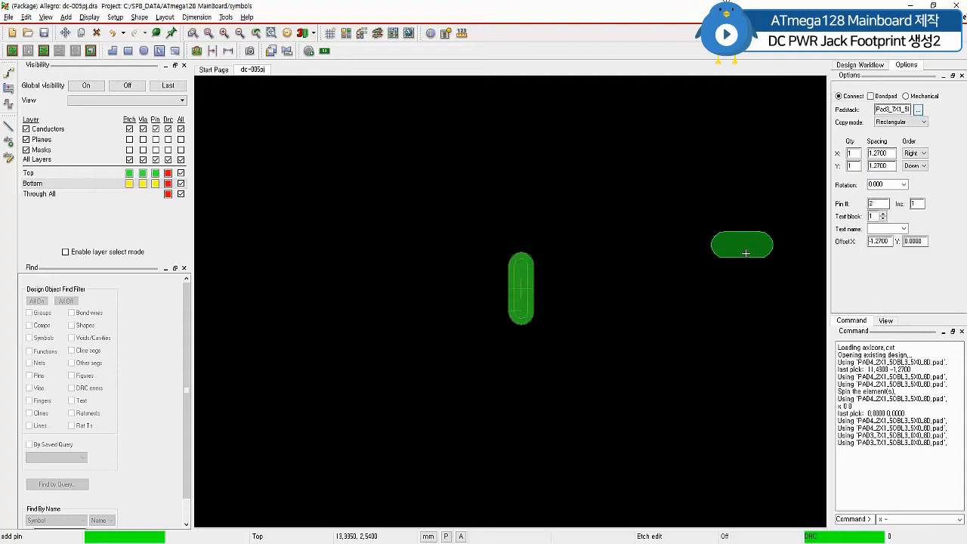
{"action": "type", "text": "2.5 -4.8"}
{"action": "key", "text": "Return"}
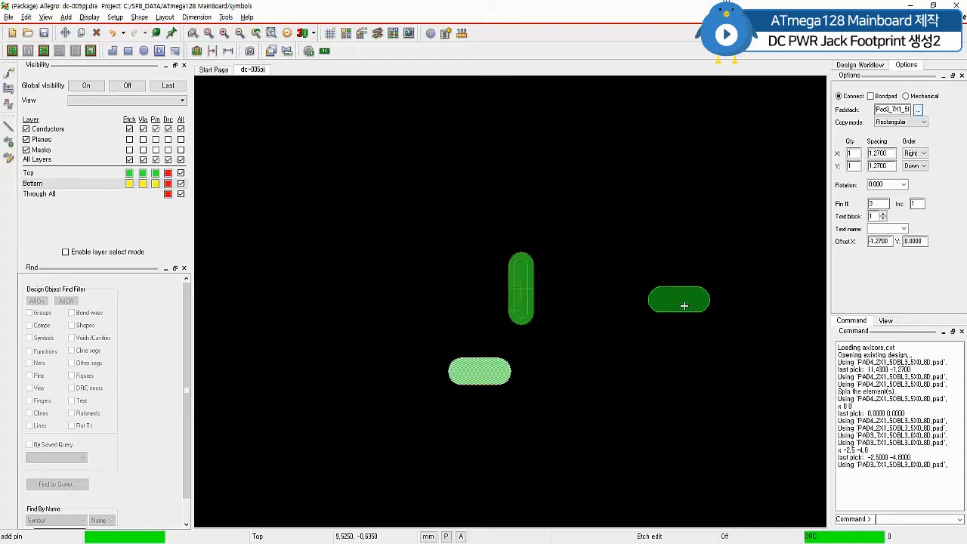
Place pin 3 at coordinates -6 0 with a rotation of 90 degrees and finish adding pins
{"action": "left_click", "coordinate": [884, 185]}
{"action": "left_click", "coordinate": [871, 210]}
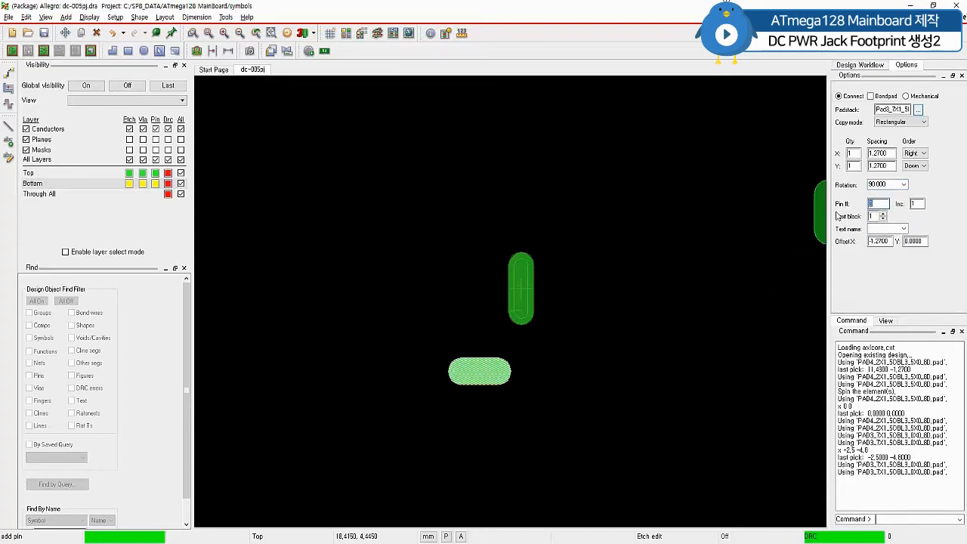
{"action": "type", "text": "x"}
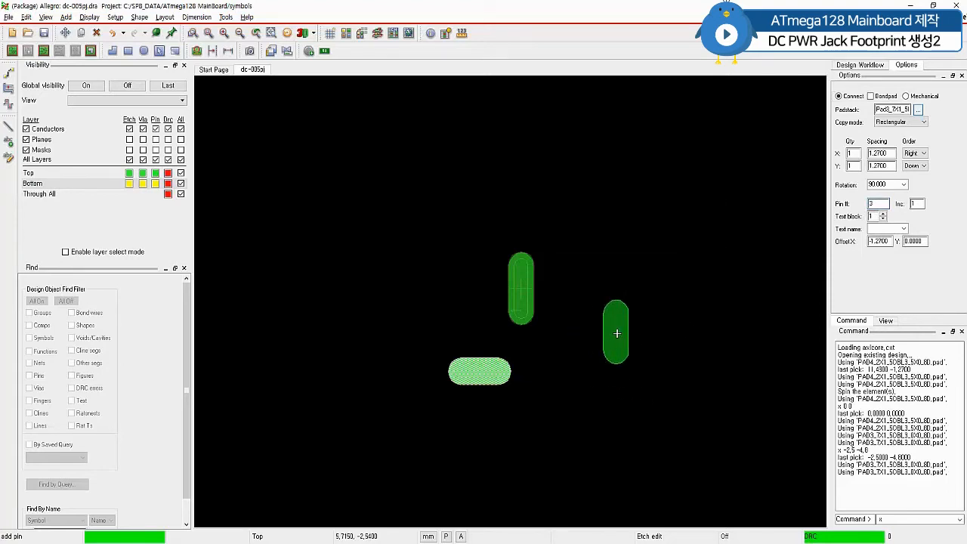
{"action": "type", "text": " -6 0"}
{"action": "key", "text": "Return"}
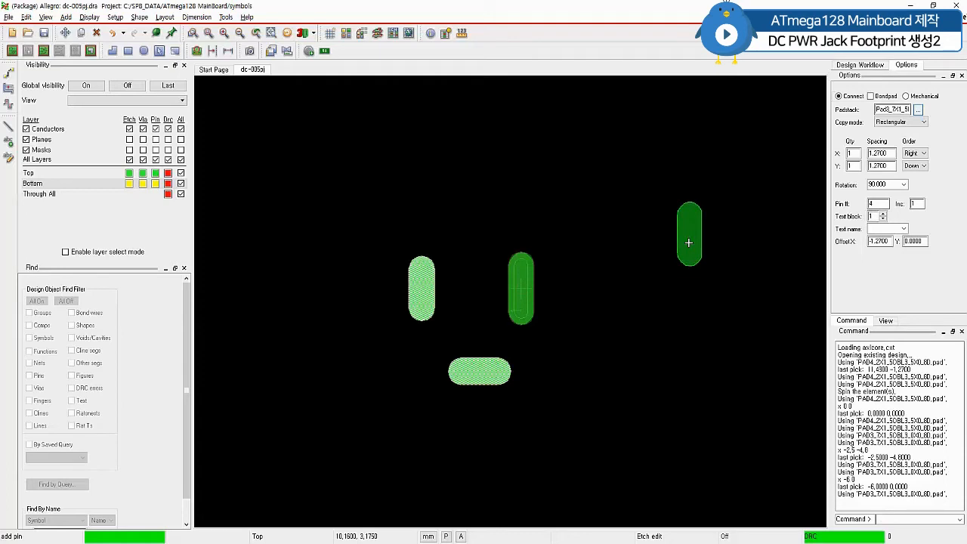
{"action": "right_click", "coordinate": [687, 241]}
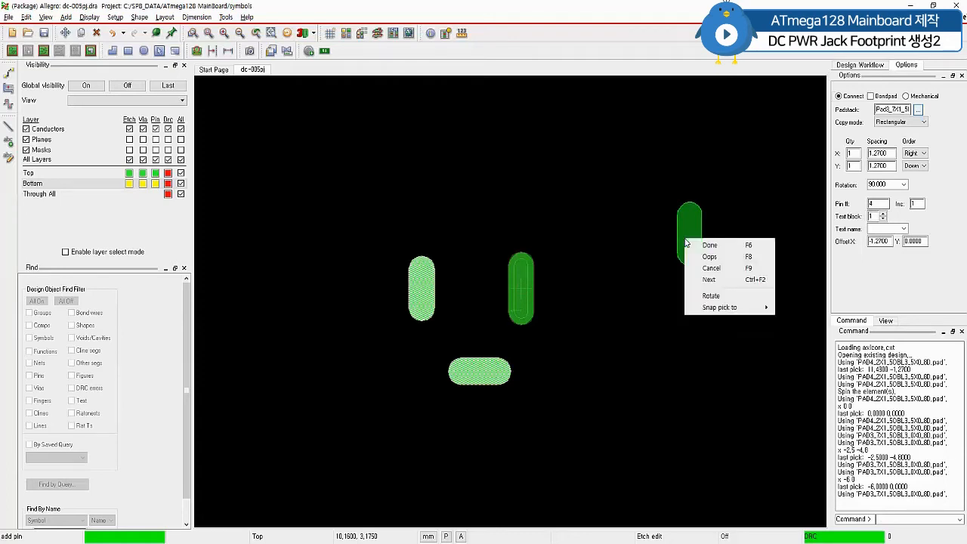
{"action": "left_click", "coordinate": [708, 246]}
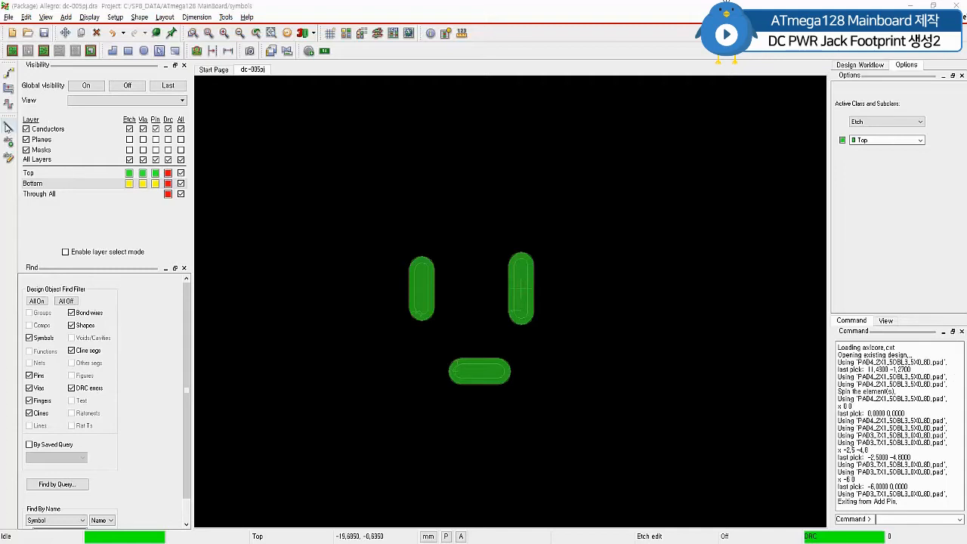
Set up the Add Line command for Package Geometry / Silkscreen_Top with a 90-degree line lock and 0.2 mm line width
{"action": "left_click", "coordinate": [8, 126]}
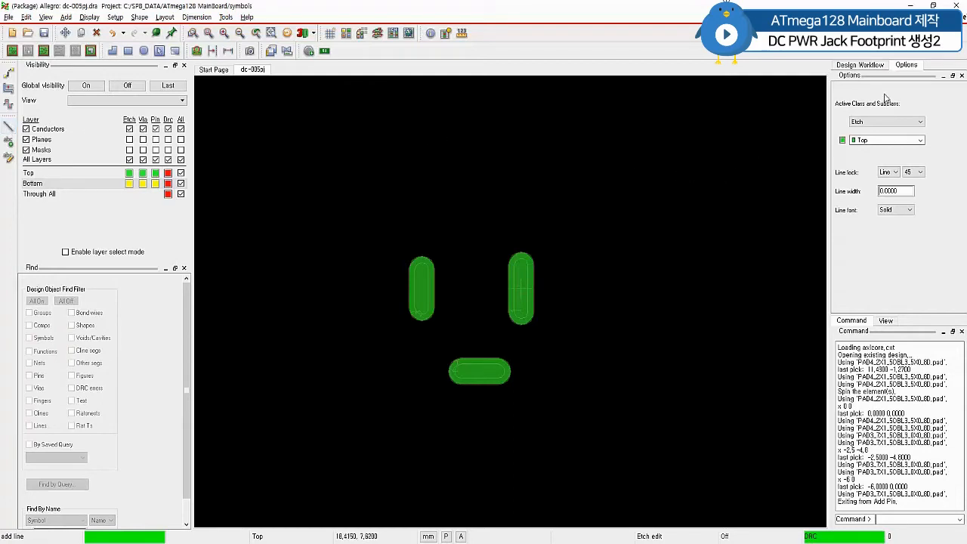
{"action": "left_click", "coordinate": [919, 123]}
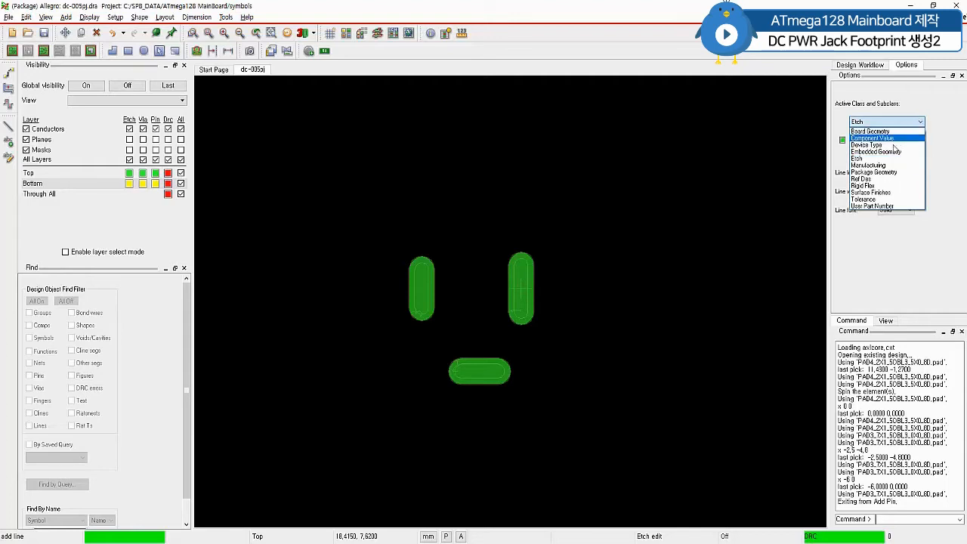
{"action": "left_click", "coordinate": [890, 173]}
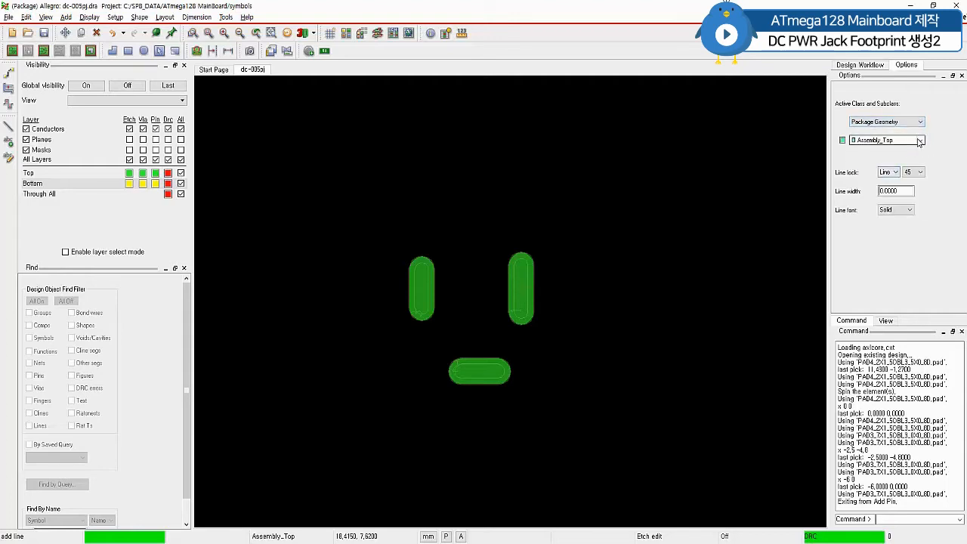
{"action": "left_click", "coordinate": [920, 140]}
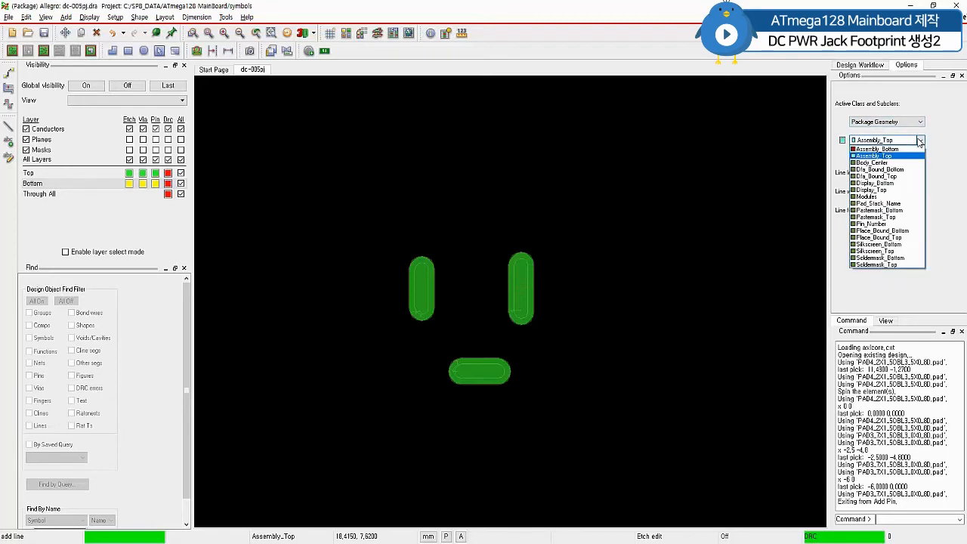
{"action": "left_click", "coordinate": [886, 252]}
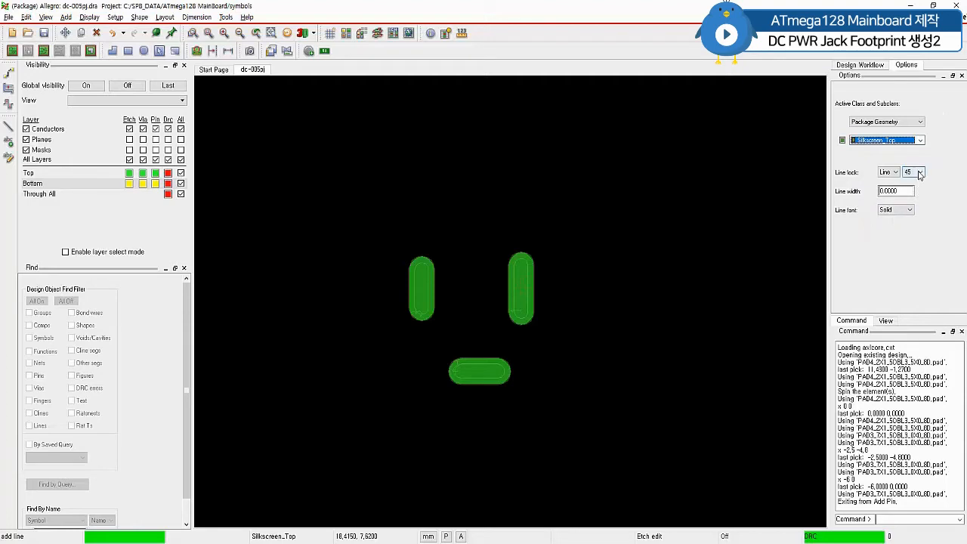
{"action": "left_click", "coordinate": [919, 173]}
{"action": "left_click", "coordinate": [917, 194]}
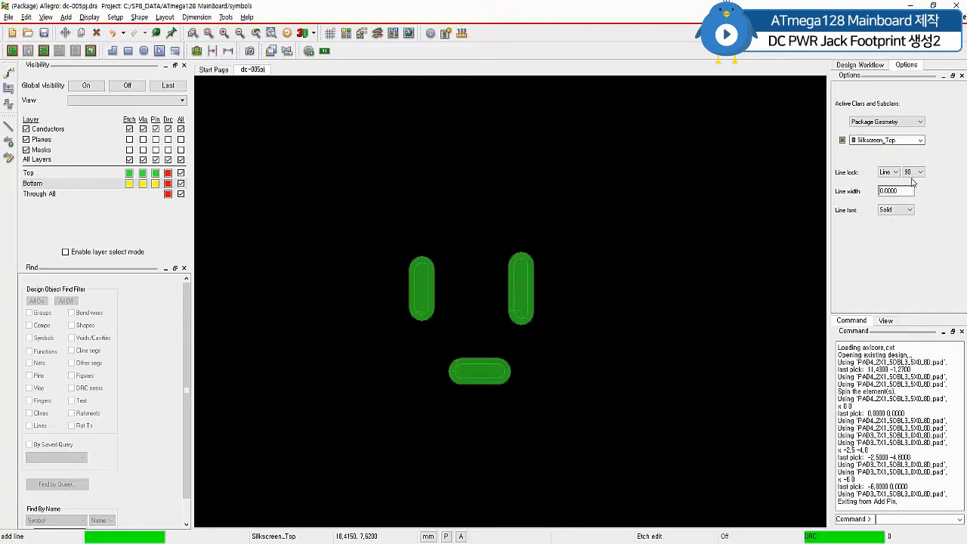
{"action": "double_click", "coordinate": [910, 191]}
{"action": "type", "text": "0.2"}
{"action": "key", "text": "Return"}
Draw a closed rectangular silkscreen outline from -13.5 4.5, using relative moves of 14.2 mm in X and 9 mm in Y, and finish the line
{"action": "type", "text": "5 4.5"}
{"action": "key", "text": "Return"}
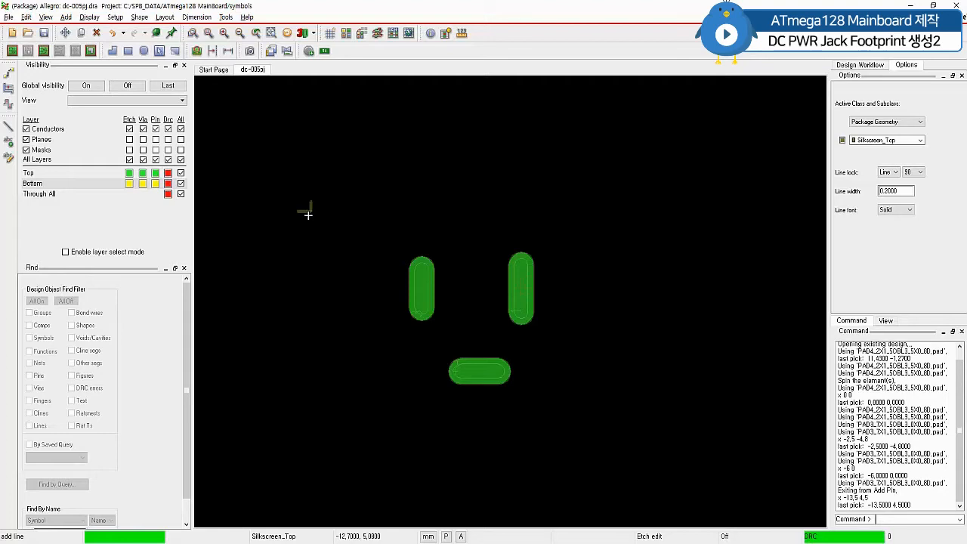
{"action": "type", "text": "14,2"}
{"action": "key", "text": "Return"}
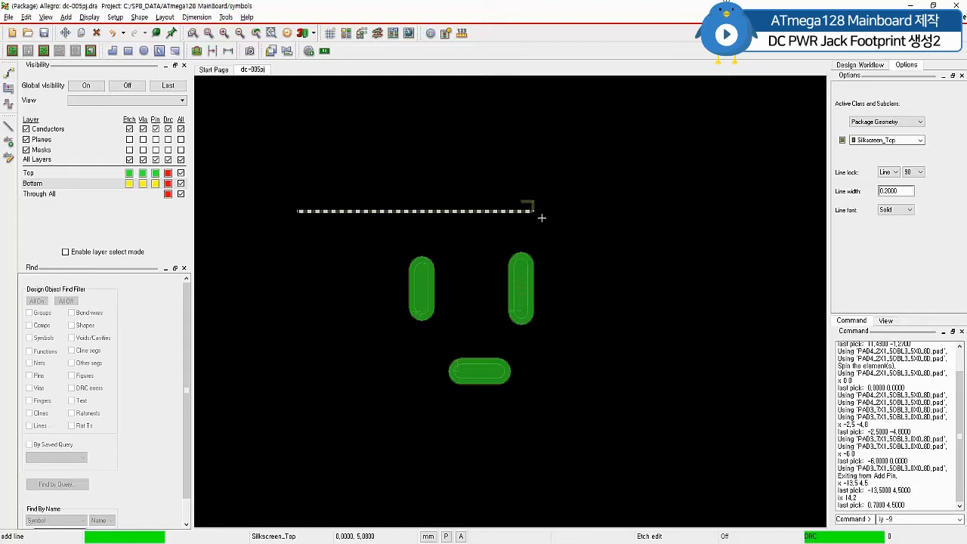
{"action": "type", "text": "iy -9"}
{"action": "key", "text": "Return"}
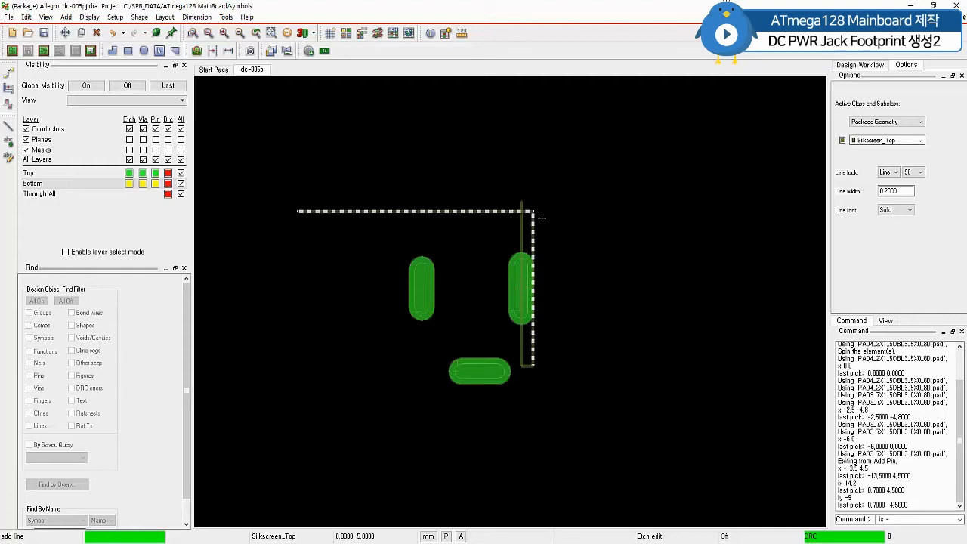
{"action": "type", "text": "14,2"}
{"action": "key", "text": "Return"}
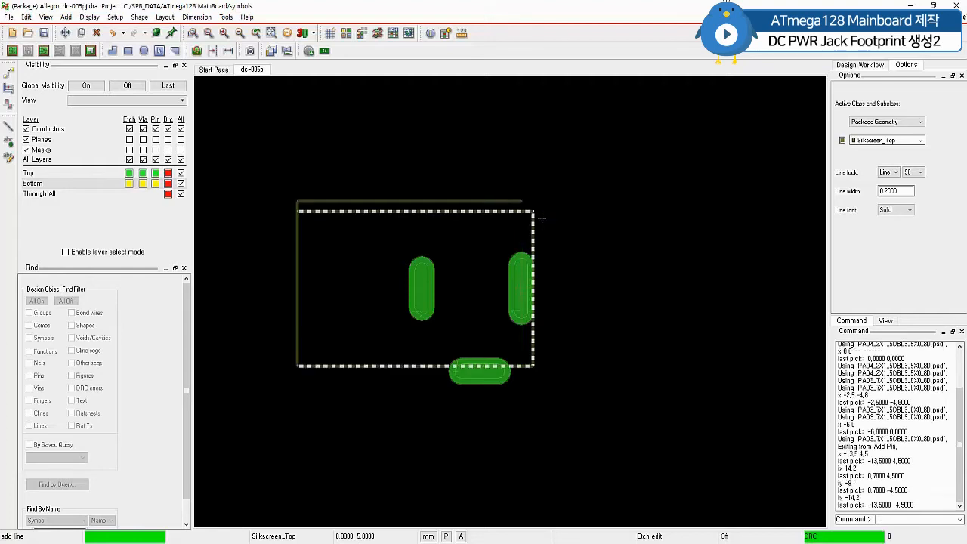
{"action": "type", "text": "iy 9"}
{"action": "key", "text": "Return"}
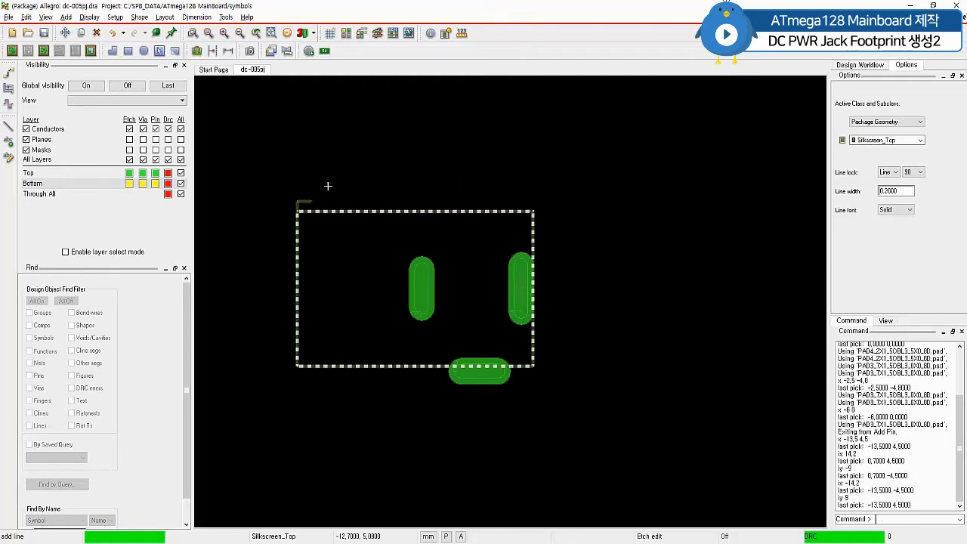
{"action": "right_click", "coordinate": [328, 186]}
{"action": "left_click", "coordinate": [330, 187]}
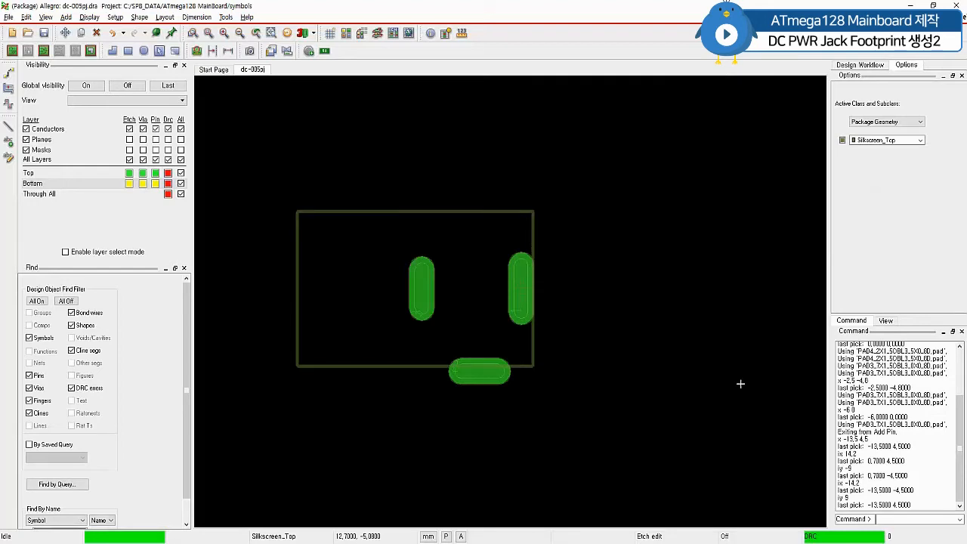
Draw a closed rectangular line on Package Geometry / Assembly_Top from -13.5 4.5, using relative moves of 14.2 mm in X and 9 mm in Y
{"action": "left_click", "coordinate": [11, 127]}
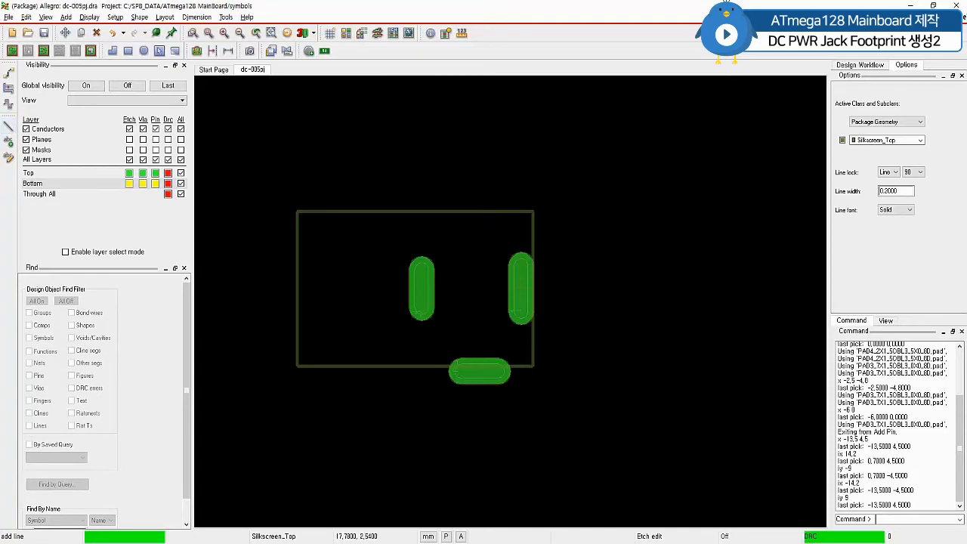
{"action": "left_click", "coordinate": [900, 139]}
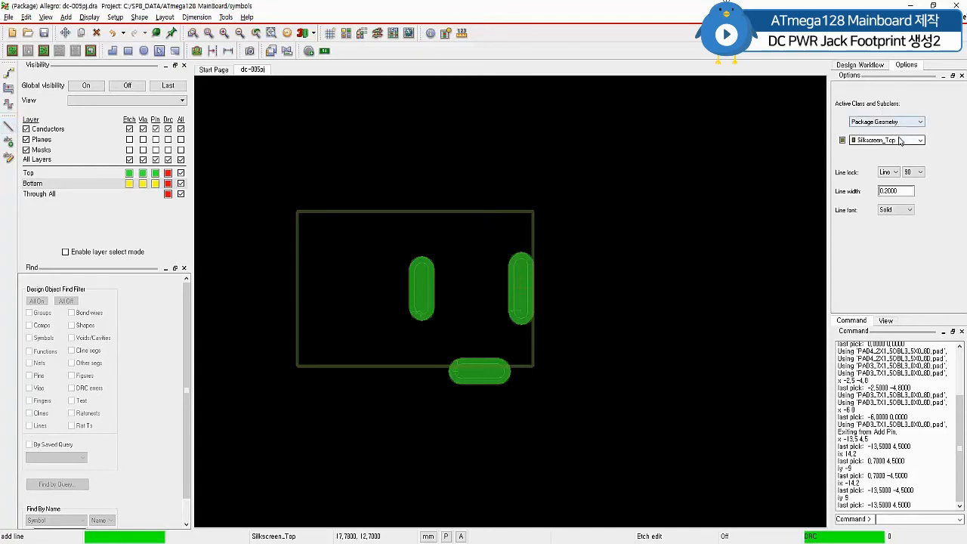
{"action": "left_click", "coordinate": [899, 156]}
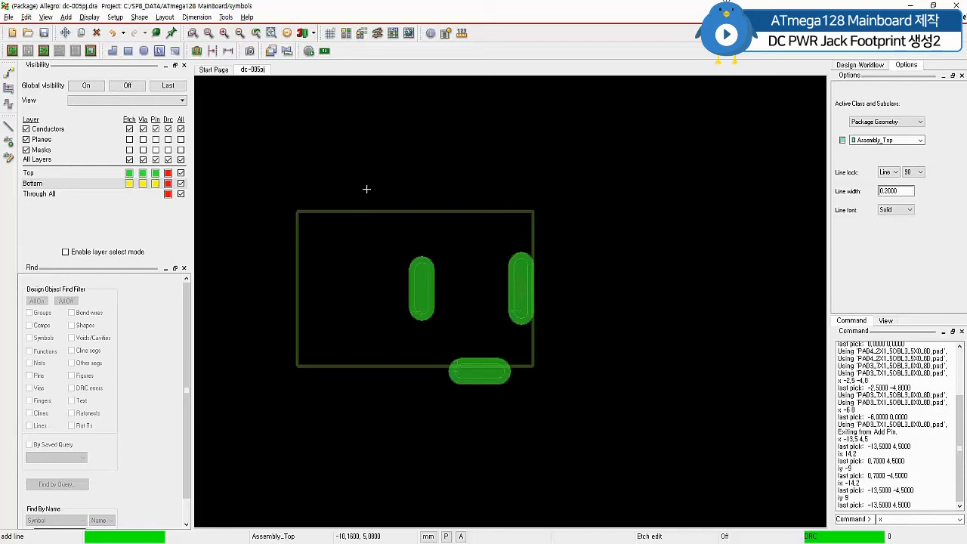
{"action": "type", "text": "-13,"}
{"action": "key", "text": "Return"}
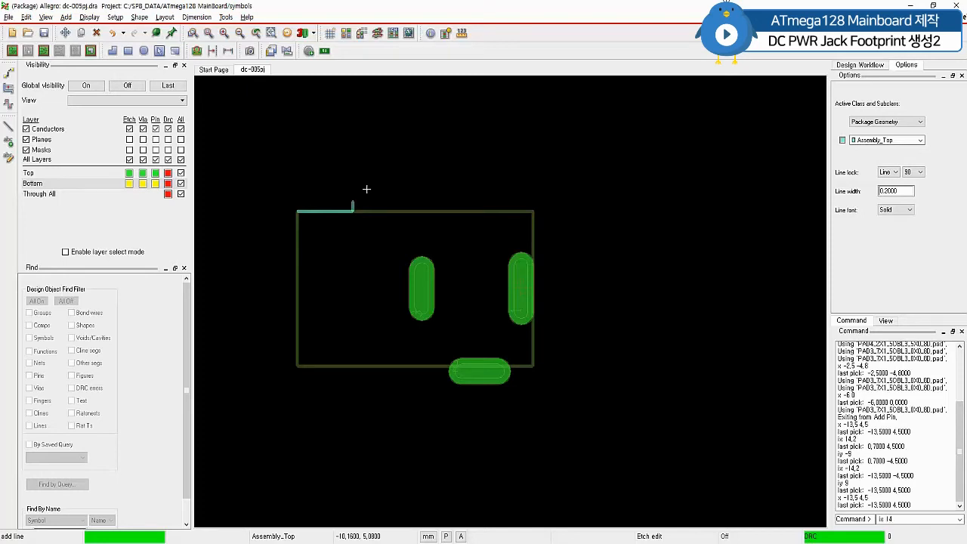
{"action": "key", "text": "Return"}
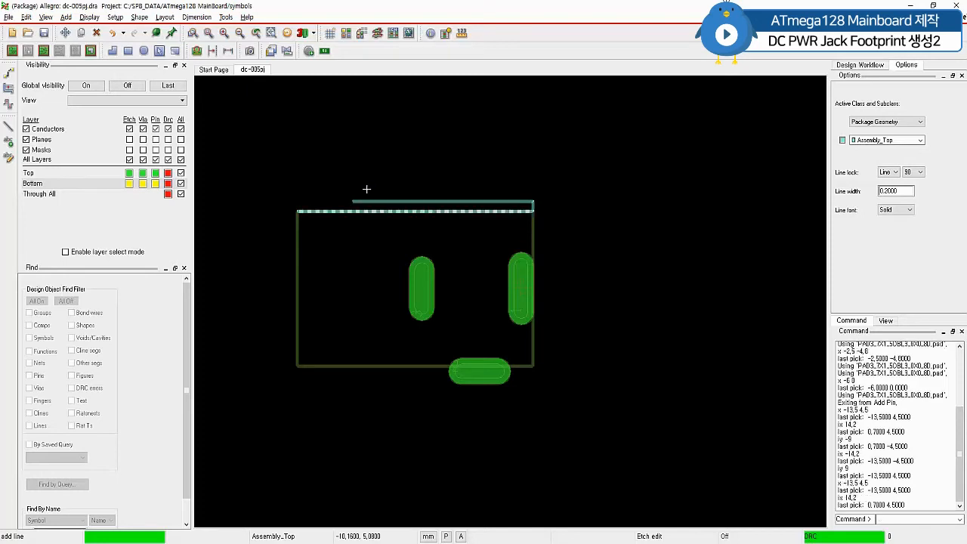
{"action": "key", "text": "Return"}
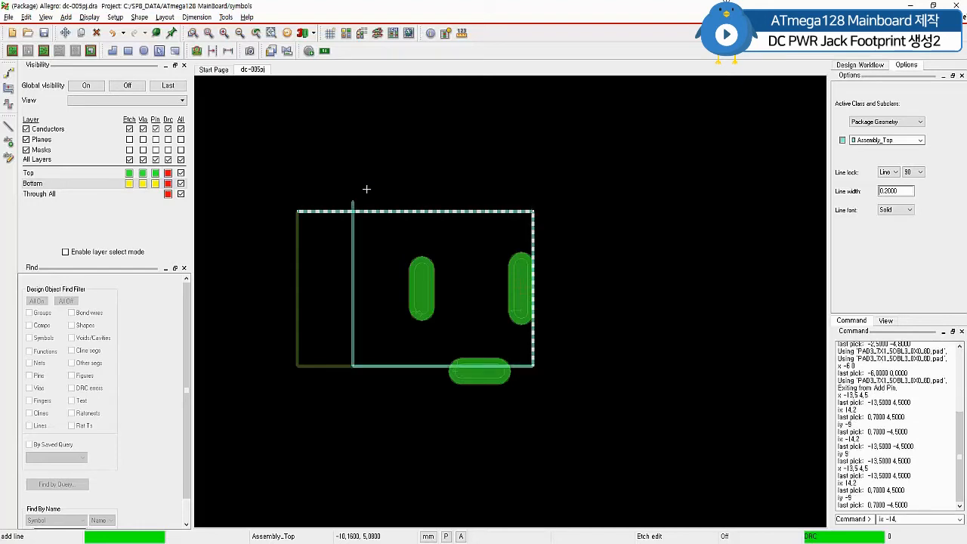
{"action": "key", "text": "Return"}
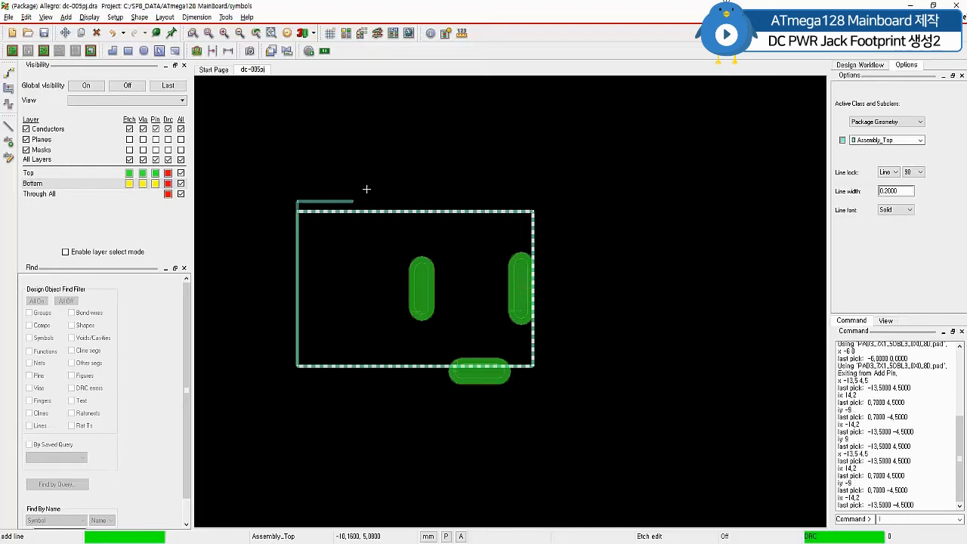
{"action": "type", "text": "iy 9"}
{"action": "key", "text": "Return"}
{"action": "right_click", "coordinate": [367, 179]}
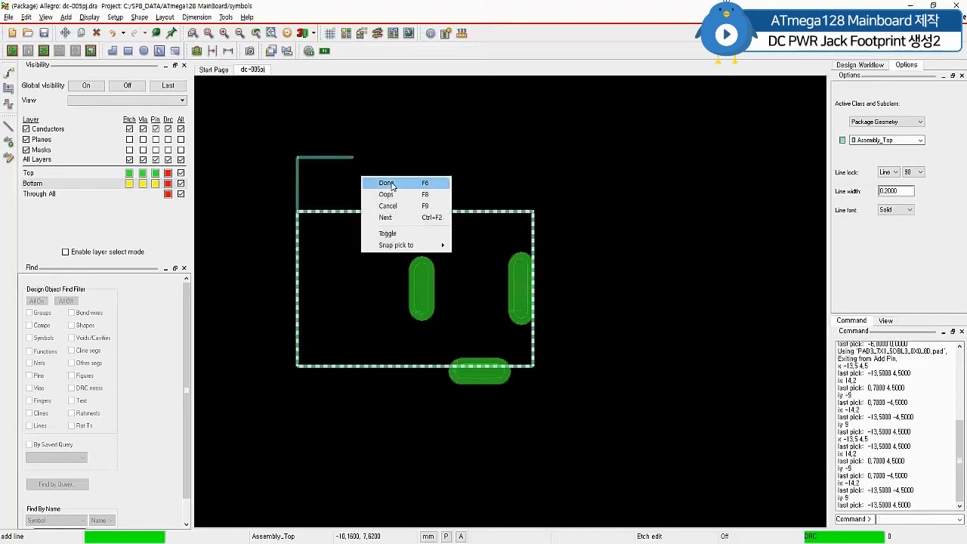
{"action": "left_click", "coordinate": [386, 183]}
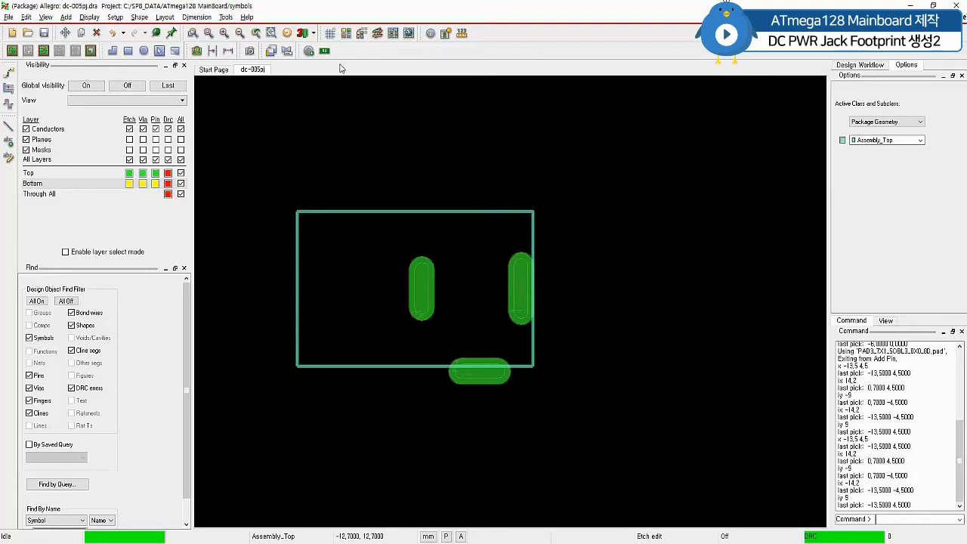
Hide the Assembly_Top geometry layer in the color and visibility settings
{"action": "left_click", "coordinate": [347, 34]}
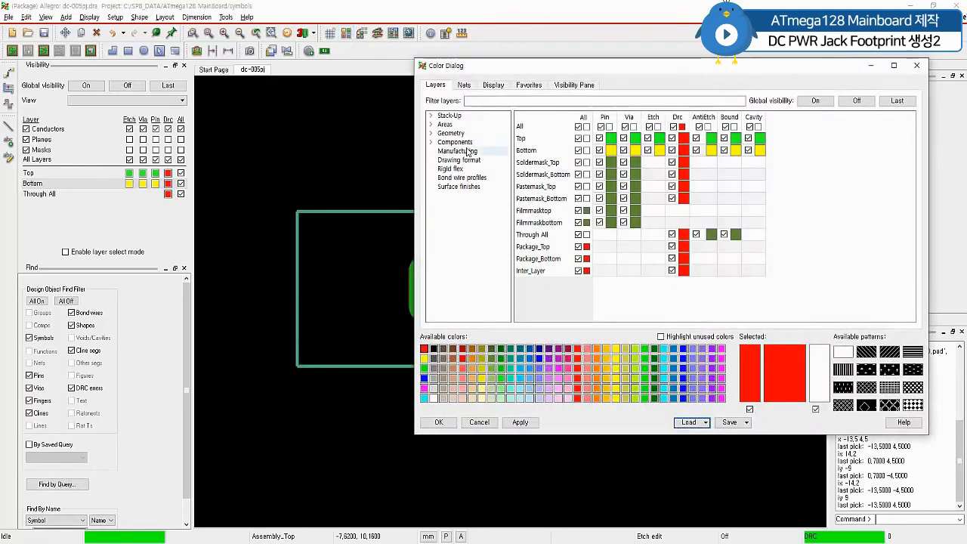
{"action": "left_click", "coordinate": [464, 134]}
{"action": "left_click", "coordinate": [430, 133]}
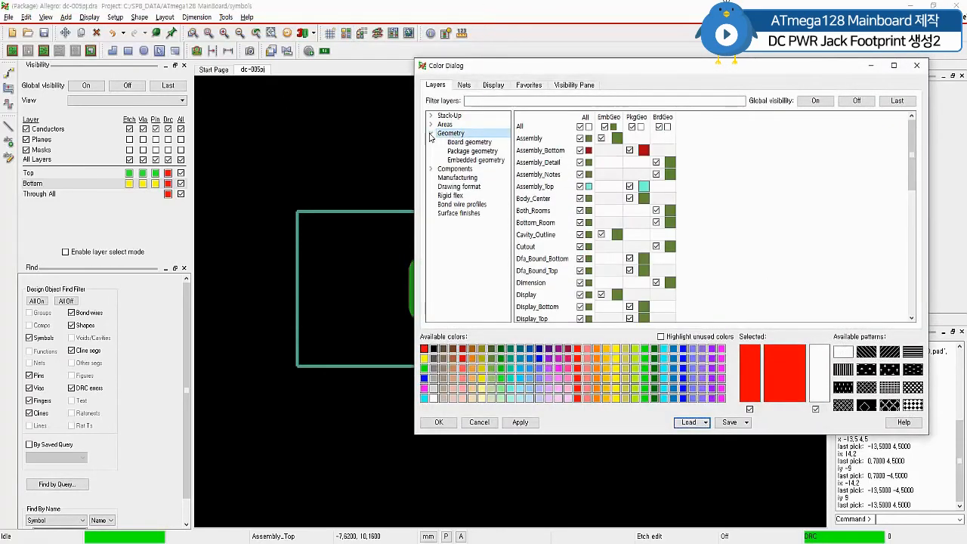
{"action": "left_click", "coordinate": [580, 187]}
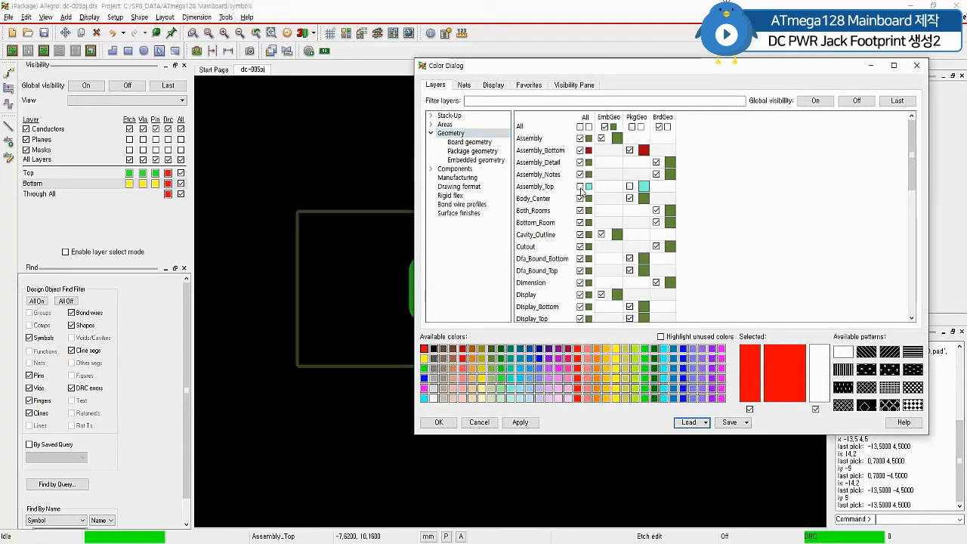
{"action": "left_click", "coordinate": [520, 422]}
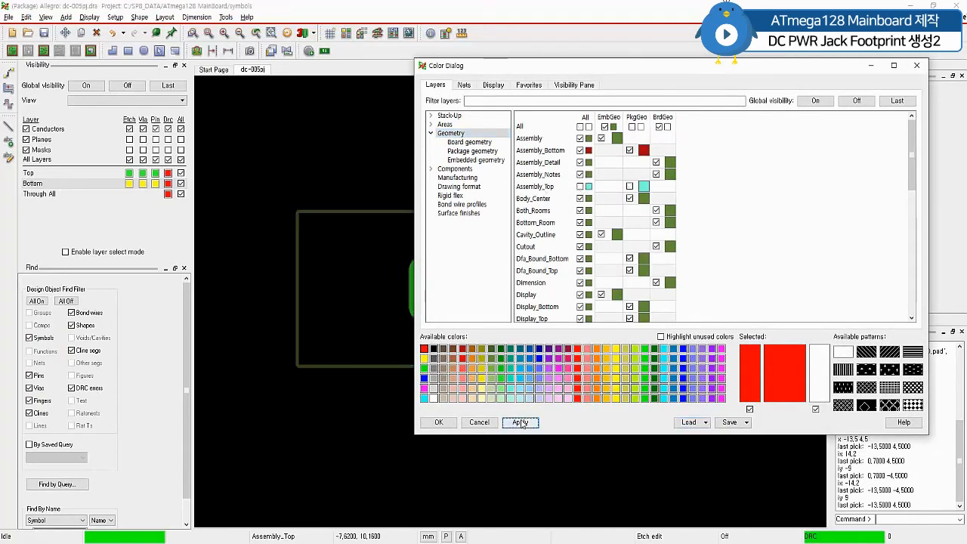
{"action": "left_click", "coordinate": [439, 425]}
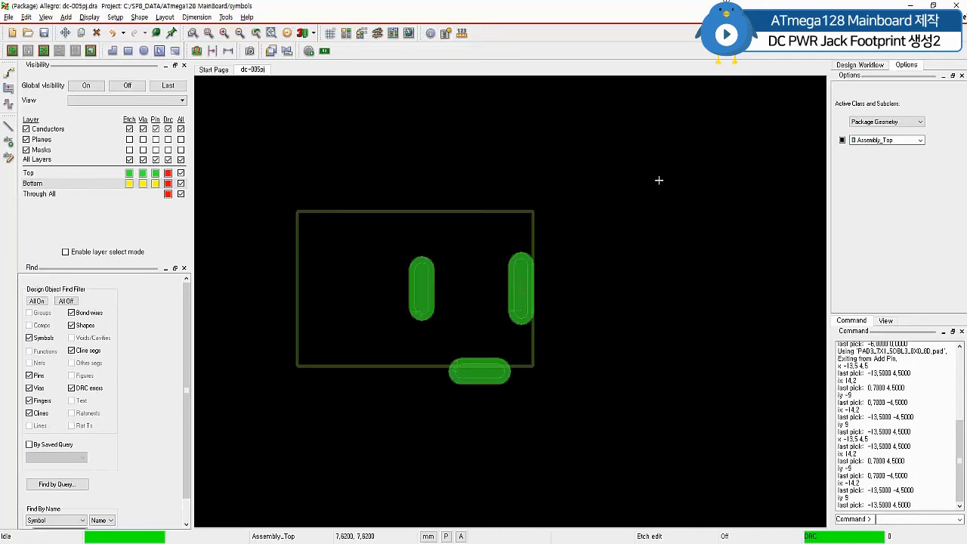
Turn the grid on and set the Non-Etch grid spacing to 0.1 mm in both X and Y
{"action": "right_click", "coordinate": [596, 144]}
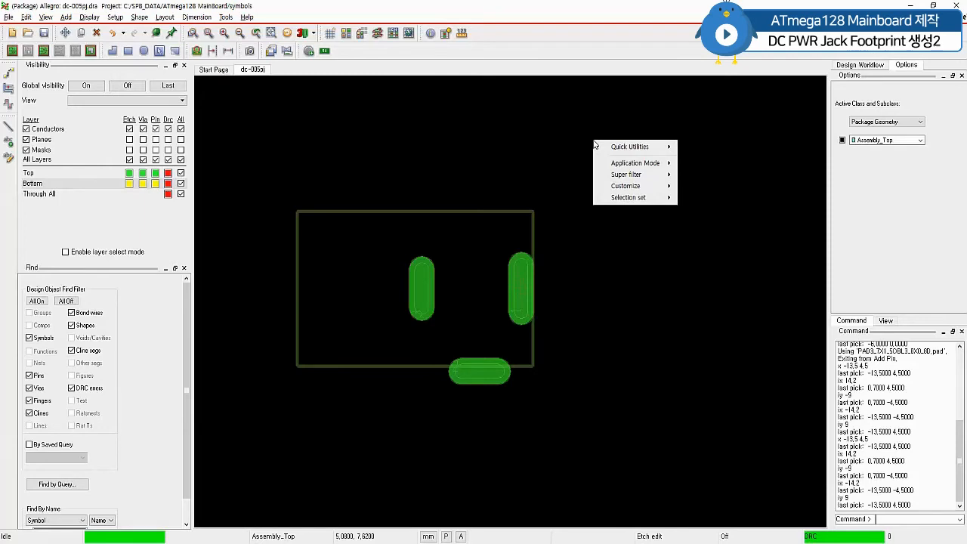
{"action": "mouse_move", "coordinate": [623, 151]}
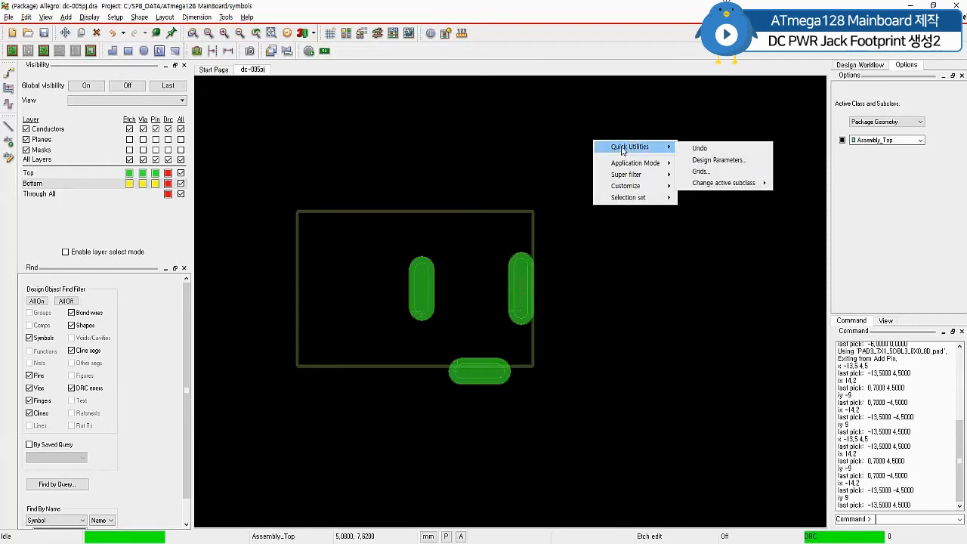
{"action": "left_click", "coordinate": [701, 171]}
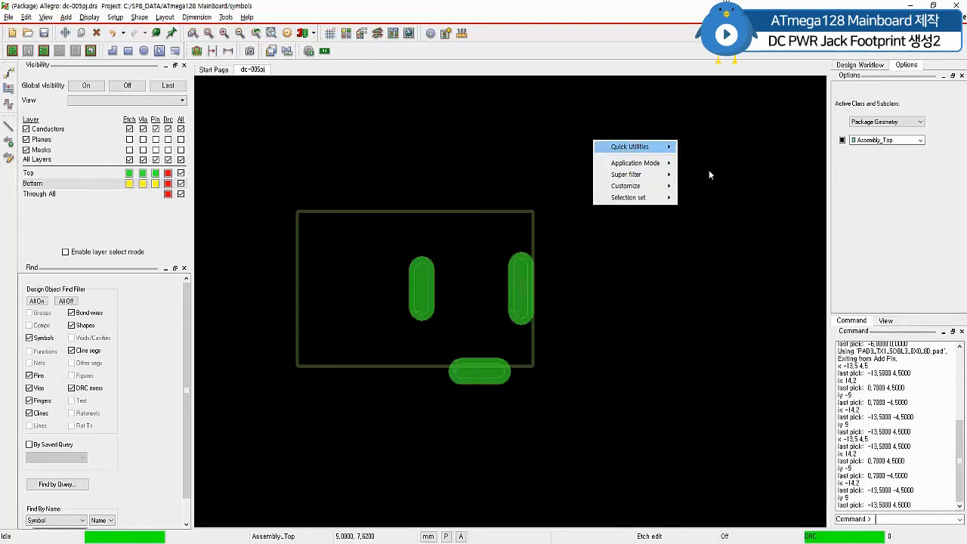
{"action": "left_click", "coordinate": [457, 170]}
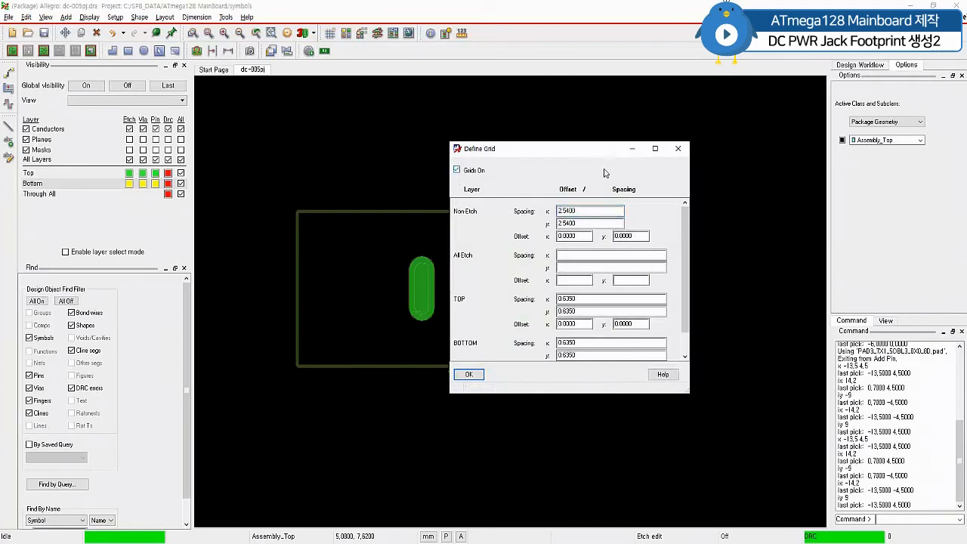
{"action": "left_click_drag", "start_coordinate": [576, 211], "coordinate": [570, 215]}
{"action": "double_click", "coordinate": [570, 214]}
{"action": "type", "text": "0.1"}
{"action": "key", "text": "Tab"}
{"action": "type", "text": "0.1"}
{"action": "key", "text": "Tab"}
{"action": "key", "text": "Return"}
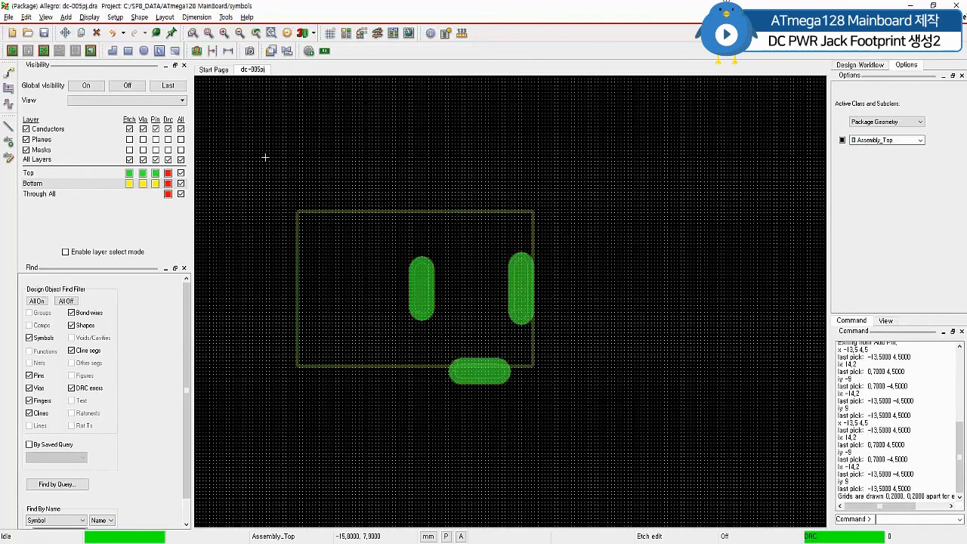
Cut and delete the vertical silkscreen section overlapping pin 1, between 0.7 2.3 and 0.7 -2.3
{"action": "scroll", "coordinate": [371, 326], "scroll_direction": "up", "scroll_amount": 1}
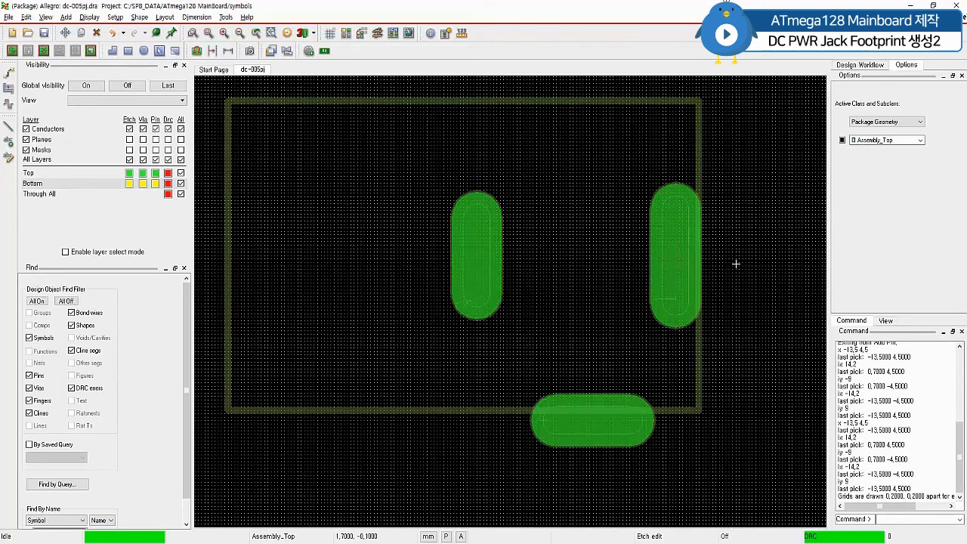
{"action": "scroll", "coordinate": [725, 245], "scroll_direction": "up", "scroll_amount": 1}
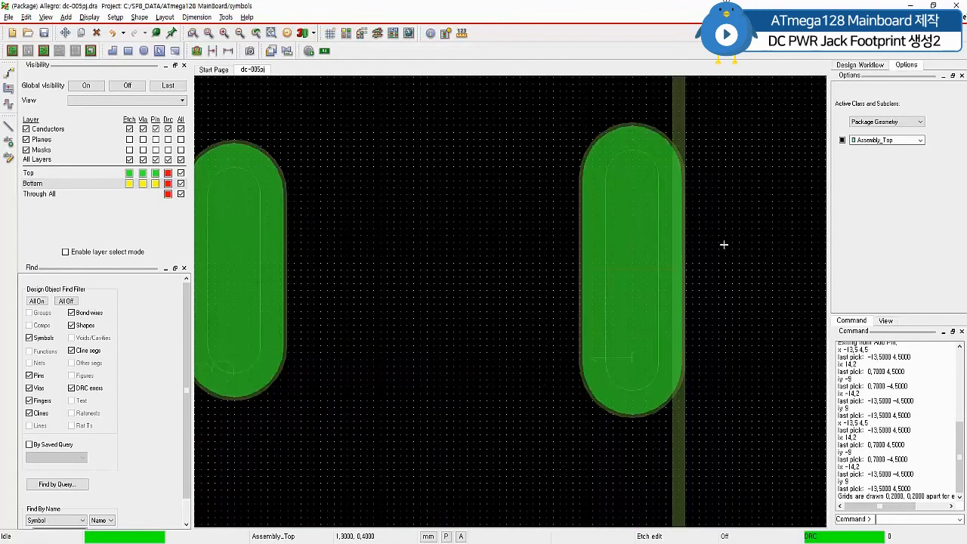
{"action": "scroll", "coordinate": [726, 265], "scroll_direction": "down", "scroll_amount": 1}
{"action": "scroll", "coordinate": [756, 257], "scroll_direction": "up", "scroll_amount": 1}
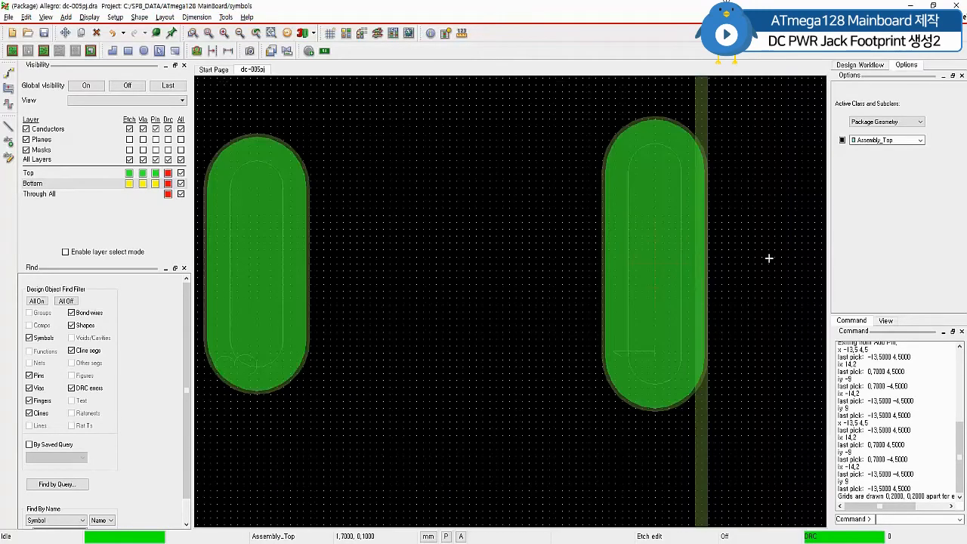
{"action": "left_click", "coordinate": [98, 33]}
{"action": "right_click", "coordinate": [763, 115]}
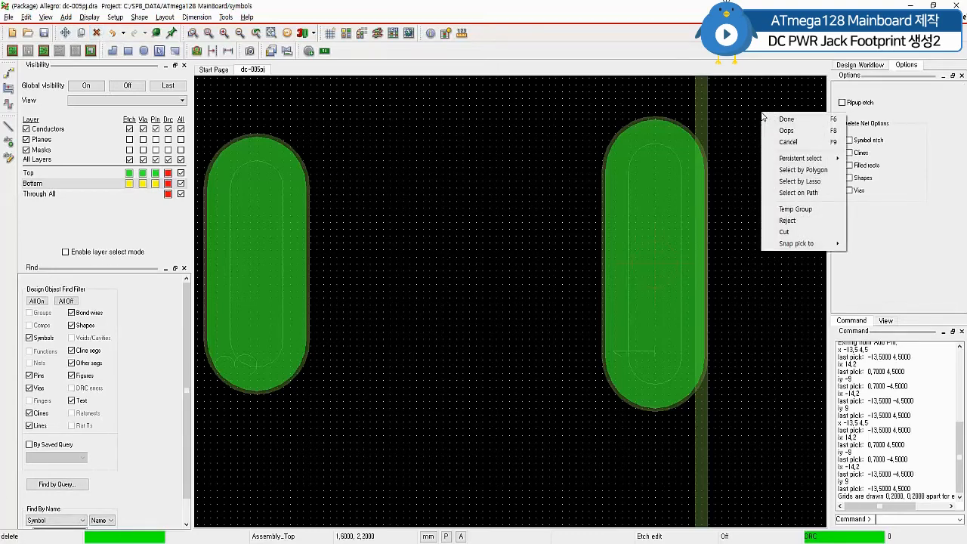
{"action": "left_click", "coordinate": [785, 232]}
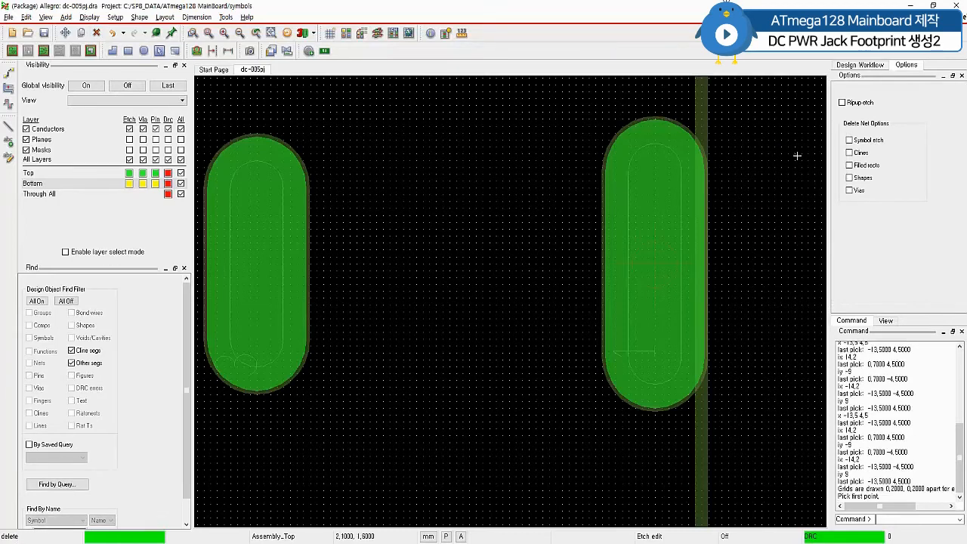
{"action": "left_click", "coordinate": [702, 107]}
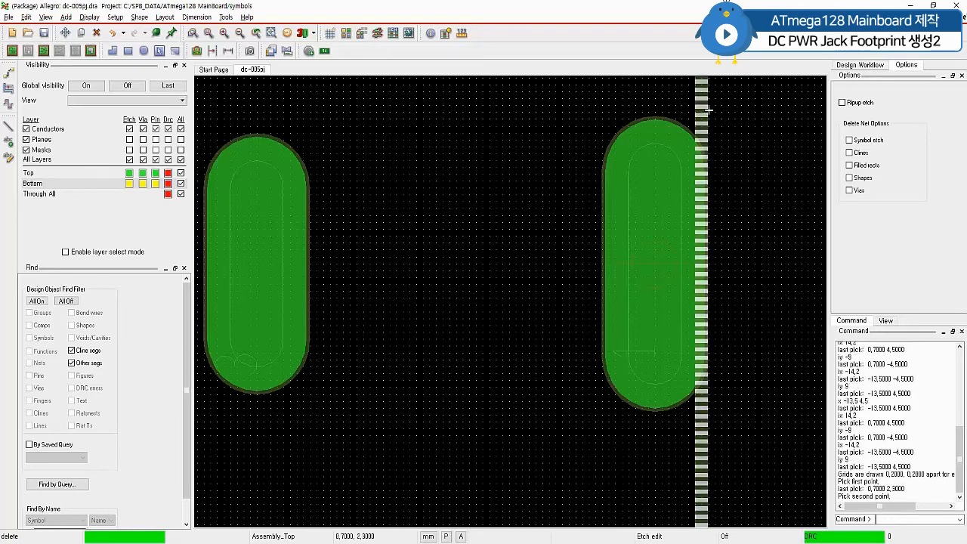
{"action": "left_click", "coordinate": [702, 429]}
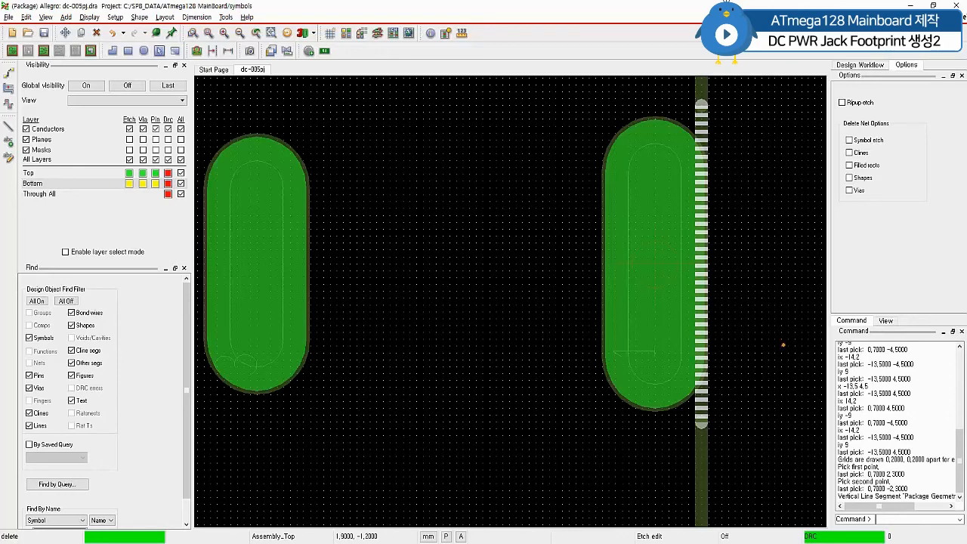
{"action": "left_click_drag", "start_coordinate": [680, 96], "coordinate": [726, 433]}
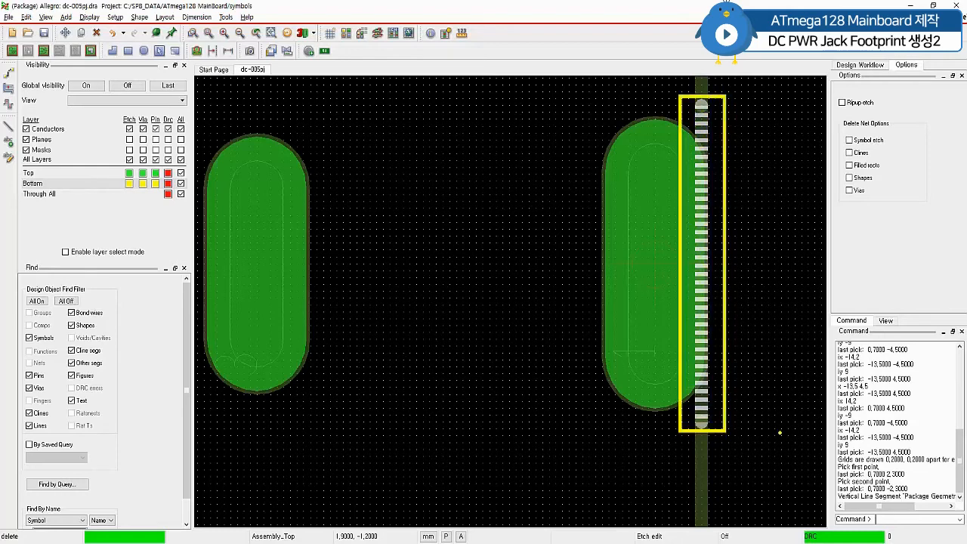
{"action": "key", "text": "Escape"}
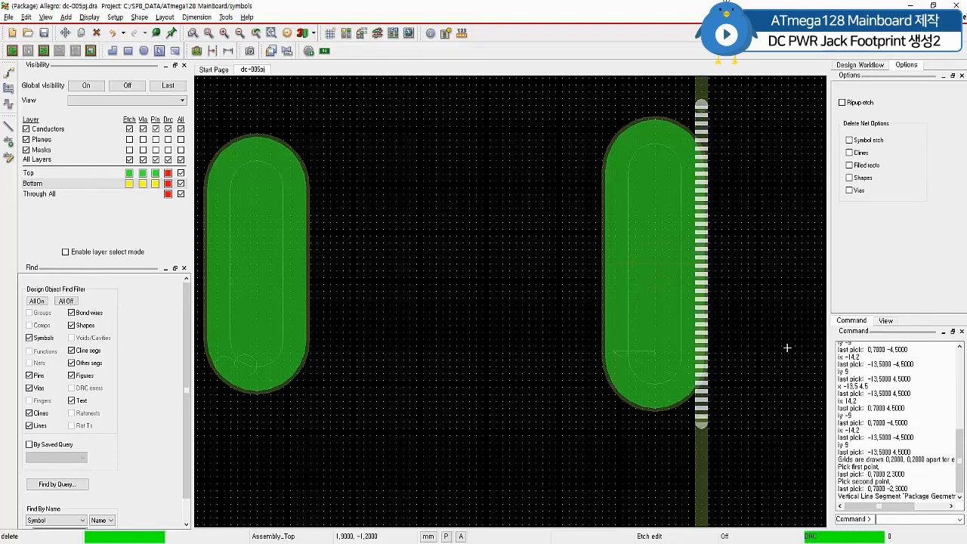
{"action": "left_click", "coordinate": [783, 260]}
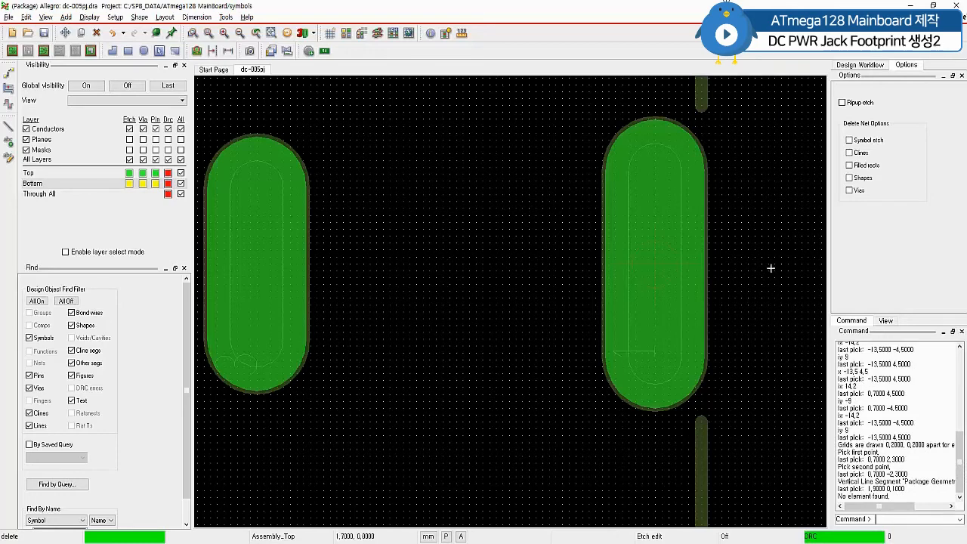
Cut and delete the horizontal silkscreen section crossing pin 2, between -4.8 -4.5 and -0.2 -4.5
{"action": "scroll", "coordinate": [771, 267], "scroll_direction": "down", "scroll_amount": 1}
{"action": "scroll", "coordinate": [767, 356], "scroll_direction": "up", "scroll_amount": 1}
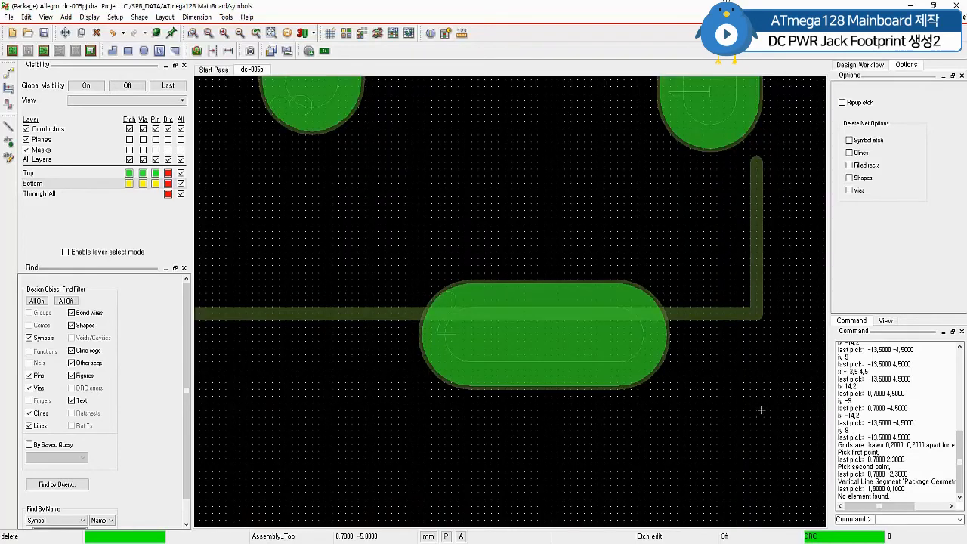
{"action": "right_click", "coordinate": [752, 381]}
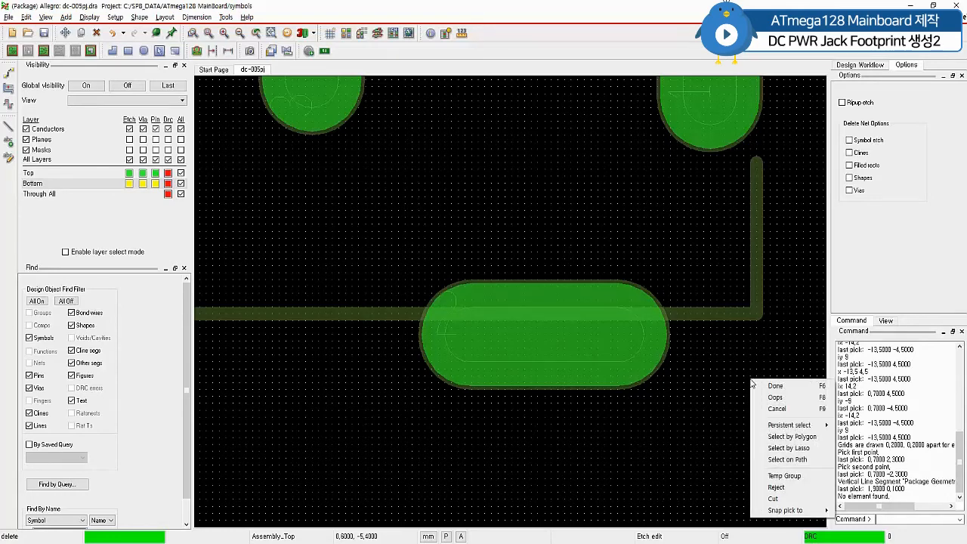
{"action": "left_click", "coordinate": [774, 499]}
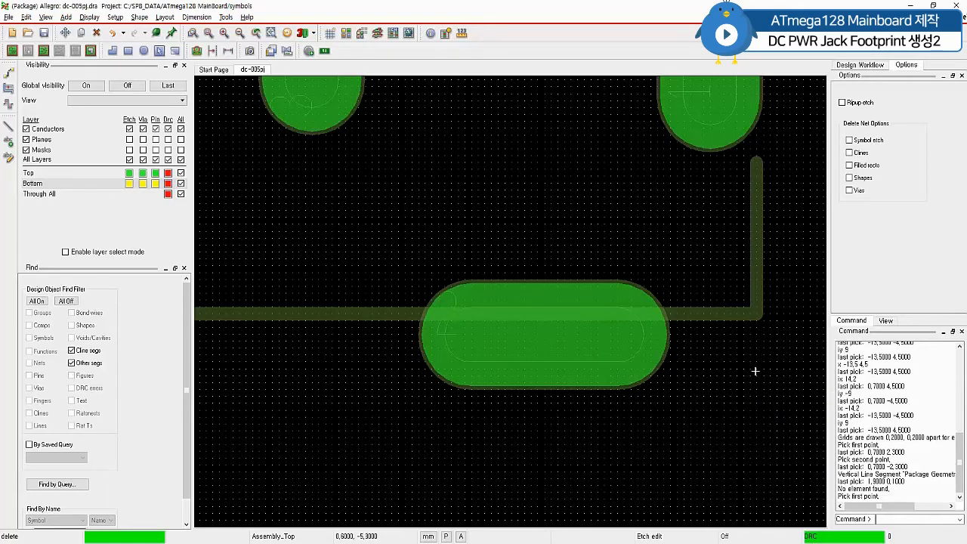
{"action": "left_click", "coordinate": [387, 314]}
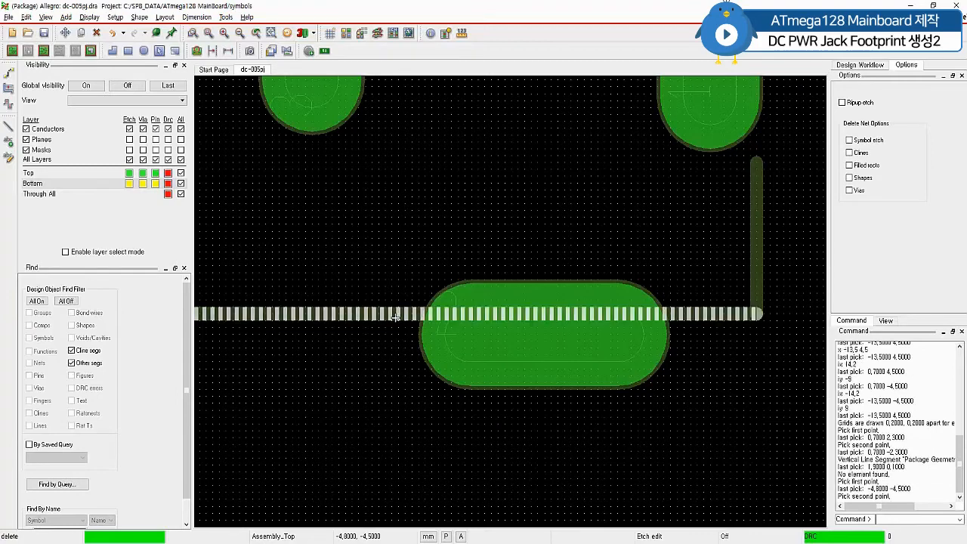
{"action": "left_click", "coordinate": [702, 316]}
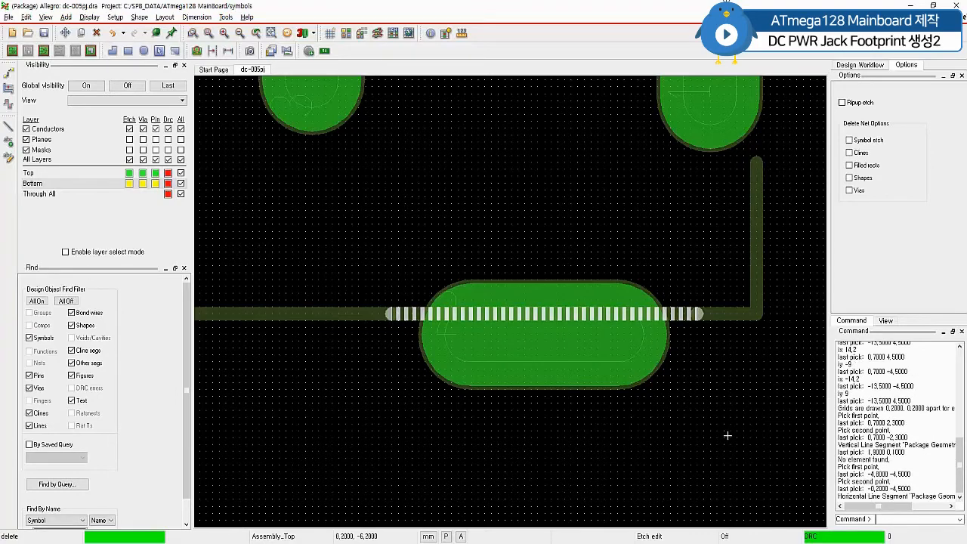
{"action": "left_click", "coordinate": [754, 387]}
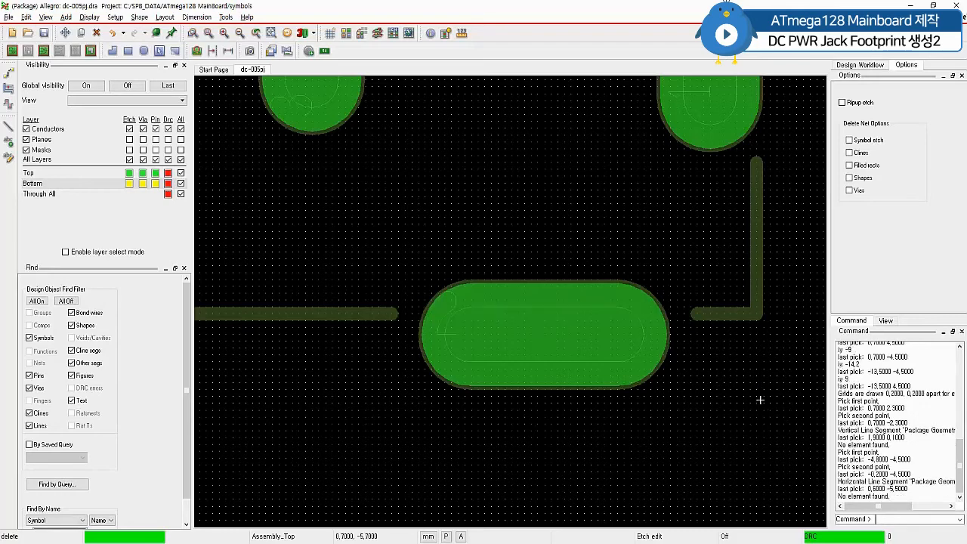
Finish deleting and set the Non-Etch grid spacing to 0.9 mm in both X and Y
{"action": "right_click", "coordinate": [758, 400]}
{"action": "left_click", "coordinate": [781, 402]}
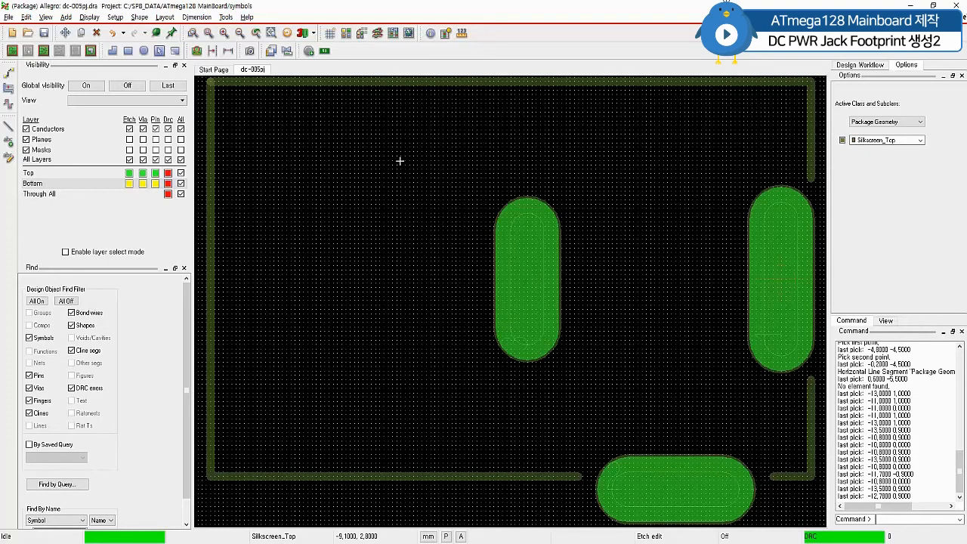
{"action": "right_click", "coordinate": [364, 146]}
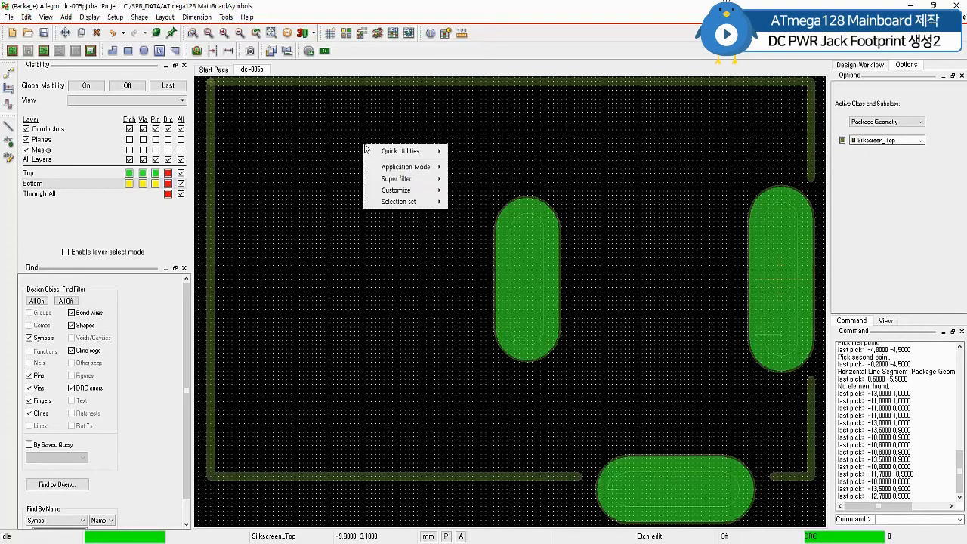
{"action": "mouse_move", "coordinate": [393, 152]}
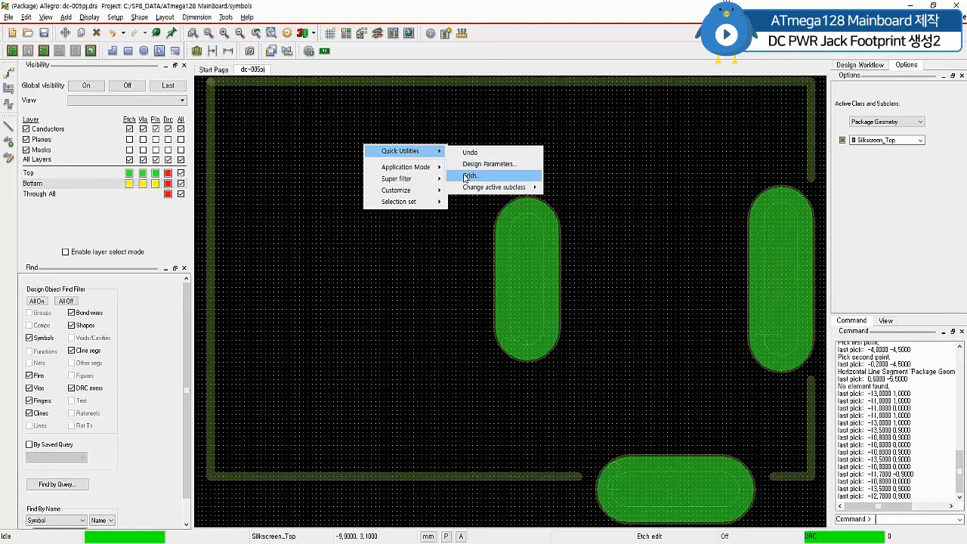
{"action": "left_click", "coordinate": [495, 178]}
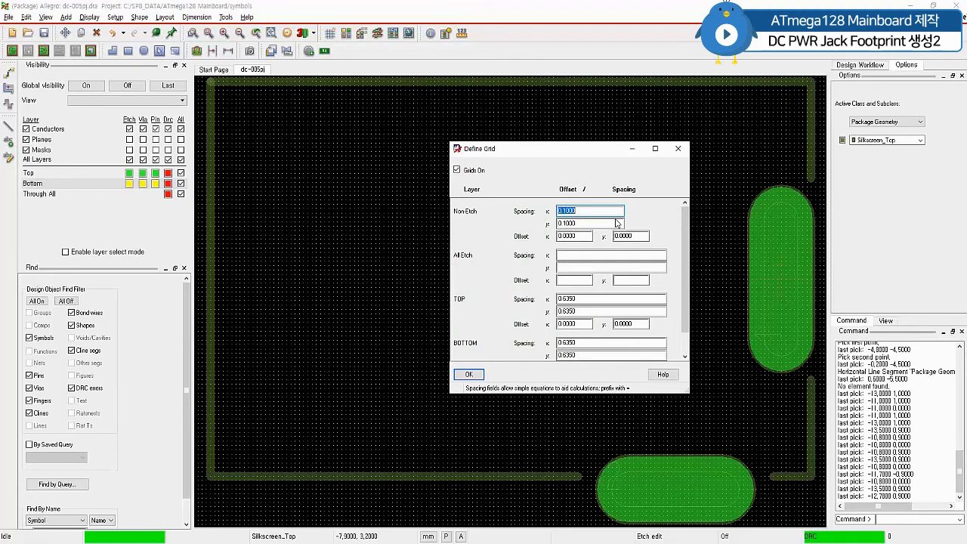
{"action": "type", "text": "0.9"}
{"action": "key", "text": "Tab"}
{"action": "type", "text": "0"}
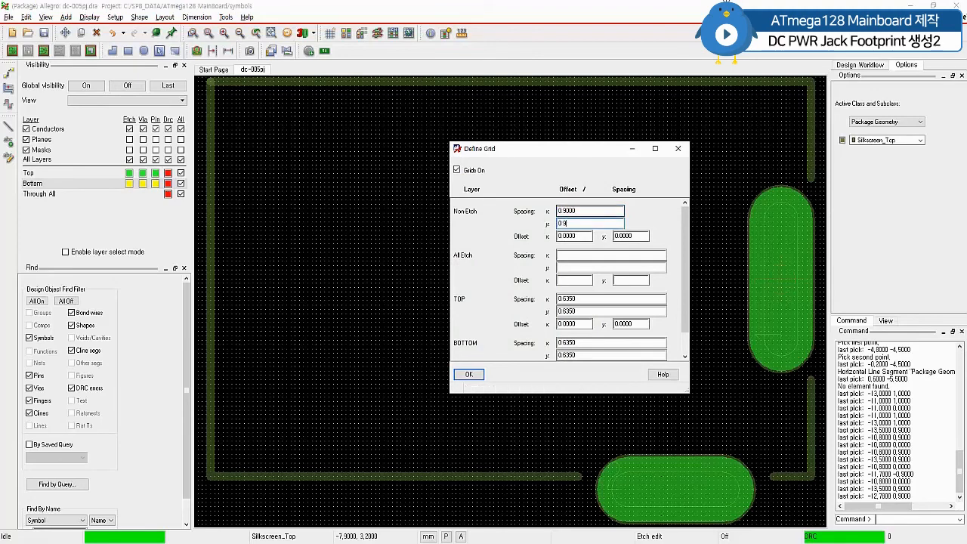
{"action": "key", "text": "Tab"}
{"action": "key", "text": "Return"}
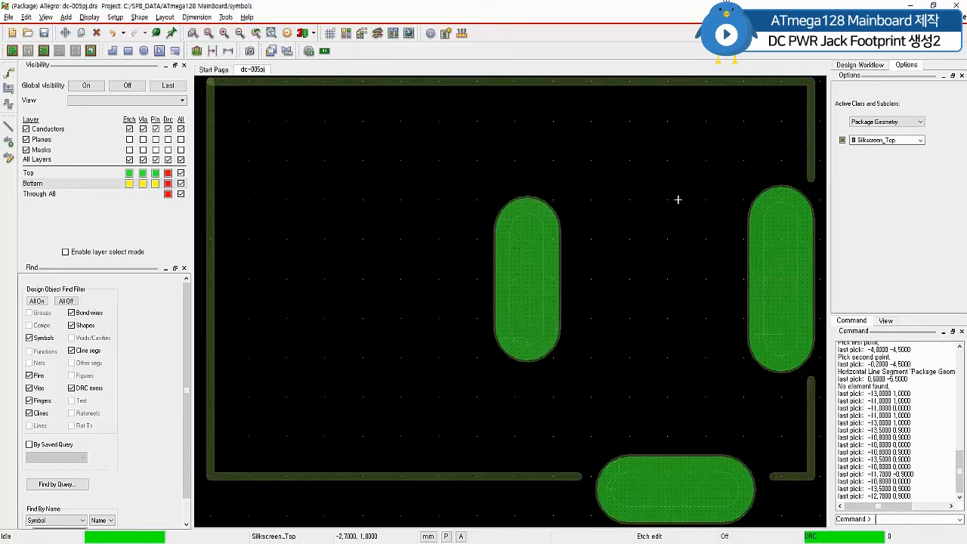
Draw a U-shaped Silkscreen_Top line with Arc line lock through -13.5 0.9, -10.8 0.9, -9.9 0, -10.8 -0.9 and -13.5 -0.9
{"action": "left_click", "coordinate": [9, 127]}
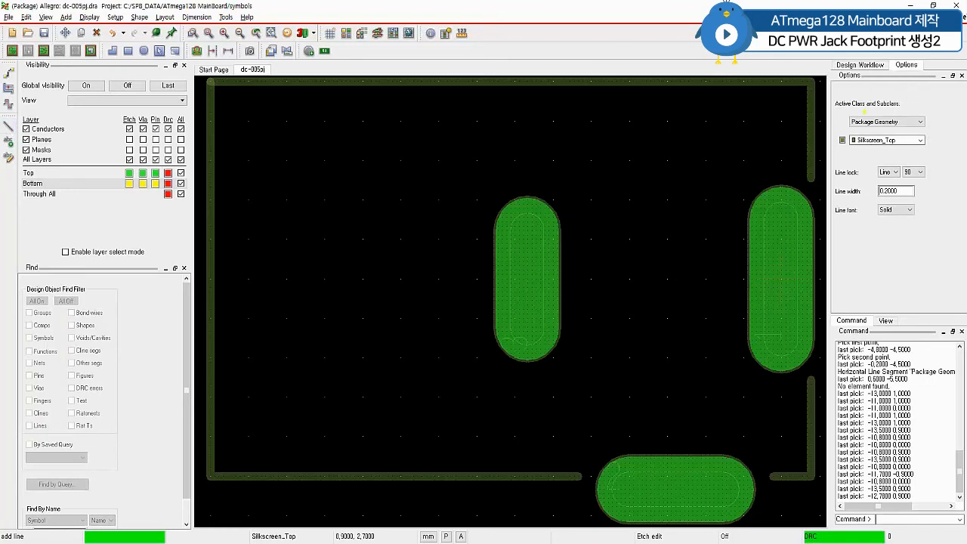
{"action": "left_click_drag", "start_coordinate": [849, 128], "coordinate": [908, 129]}
{"action": "left_click_drag", "start_coordinate": [852, 145], "coordinate": [915, 146]}
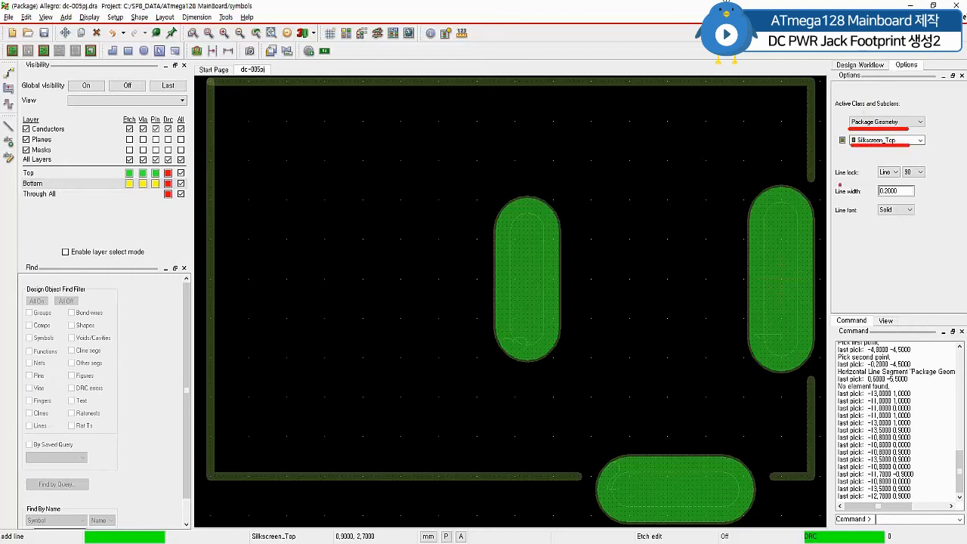
{"action": "left_click_drag", "start_coordinate": [881, 179], "coordinate": [895, 180]}
{"action": "key", "text": "Escape"}
{"action": "left_click", "coordinate": [892, 172]}
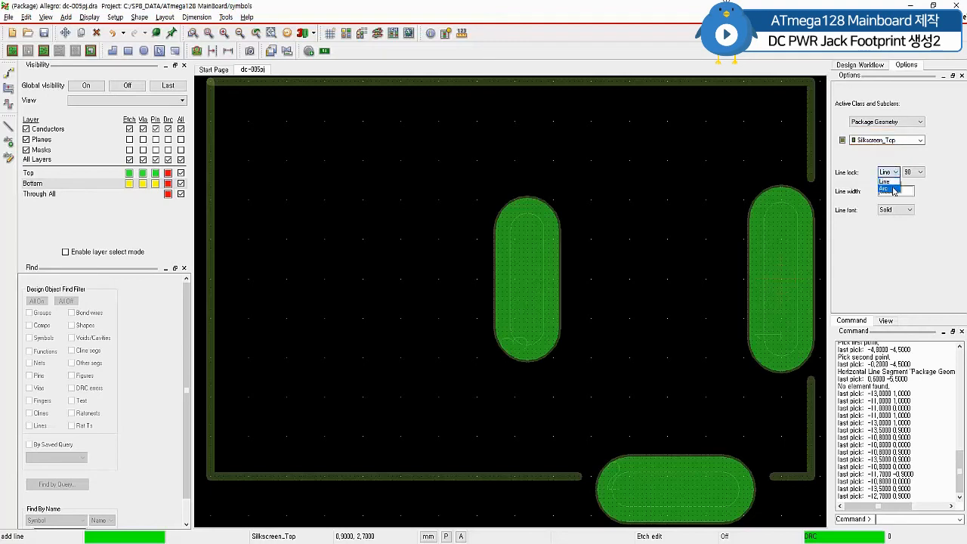
{"action": "left_click", "coordinate": [893, 190]}
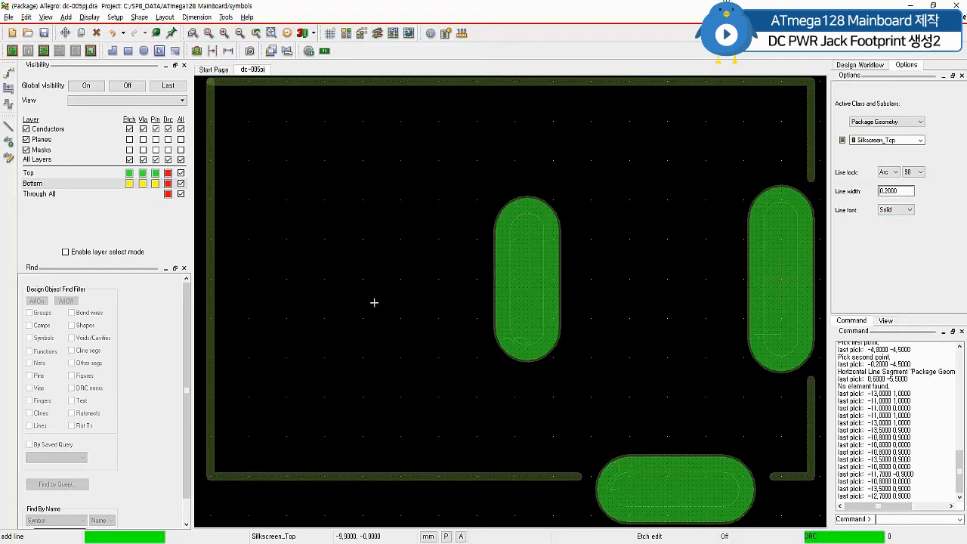
{"action": "left_click", "coordinate": [217, 242]}
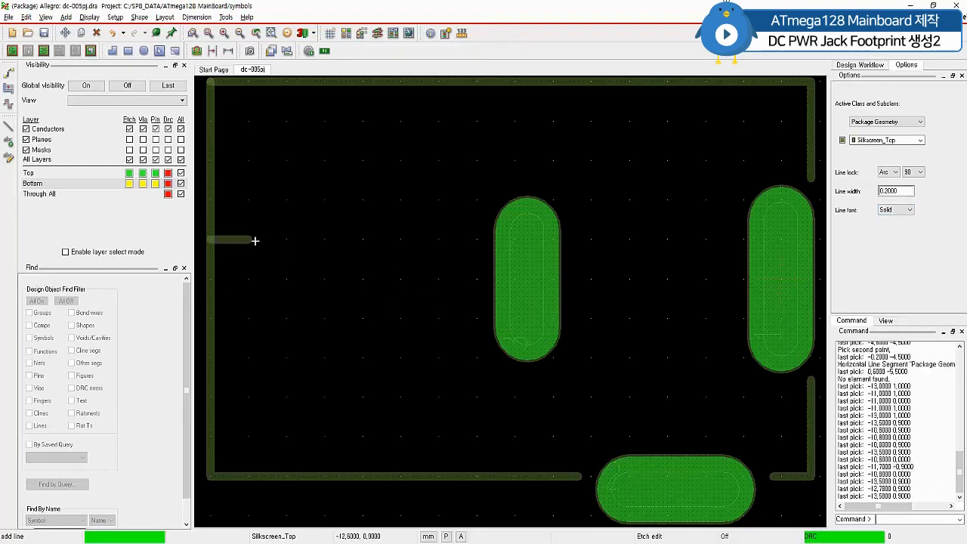
{"action": "left_click", "coordinate": [324, 241]}
{"action": "left_click", "coordinate": [361, 277]}
{"action": "left_click", "coordinate": [326, 319]}
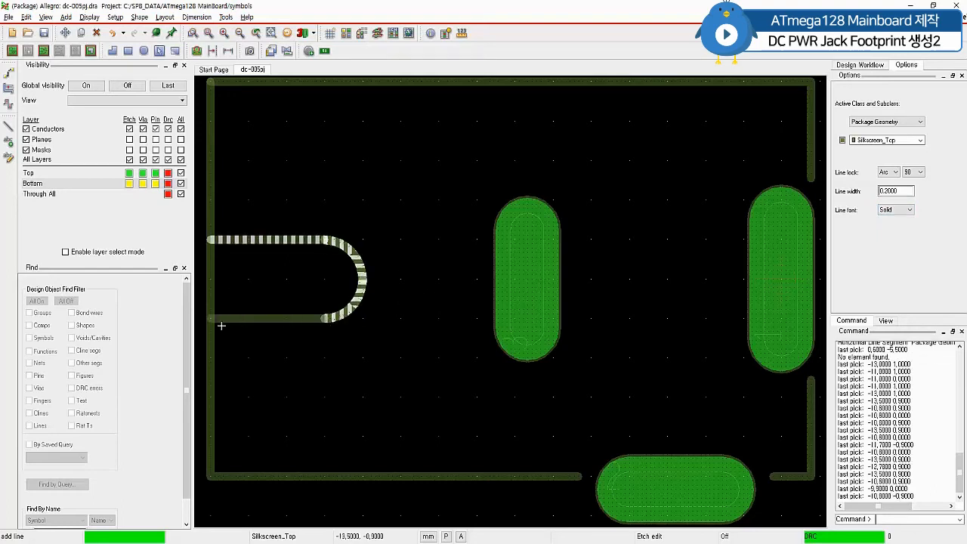
{"action": "left_click", "coordinate": [217, 324]}
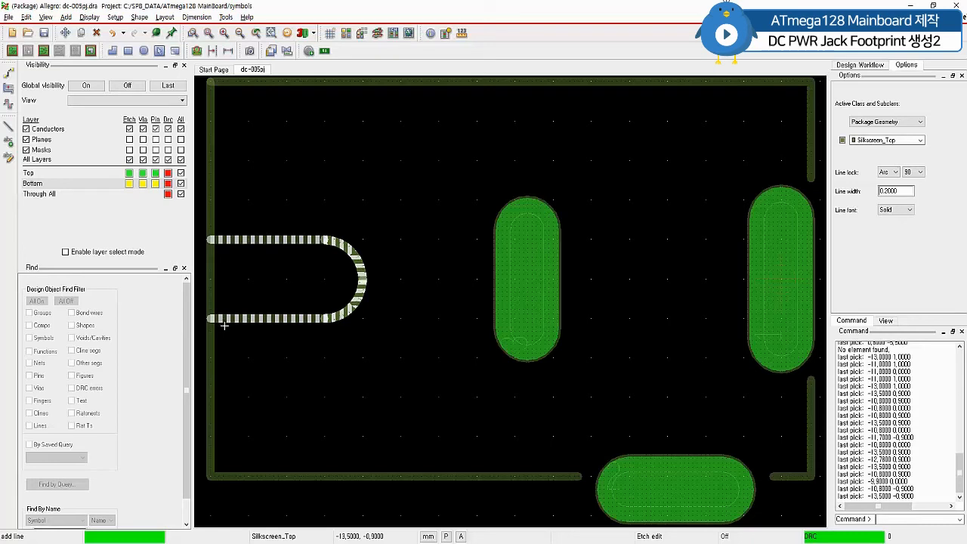
{"action": "right_click", "coordinate": [225, 326]}
{"action": "left_click", "coordinate": [241, 328]}
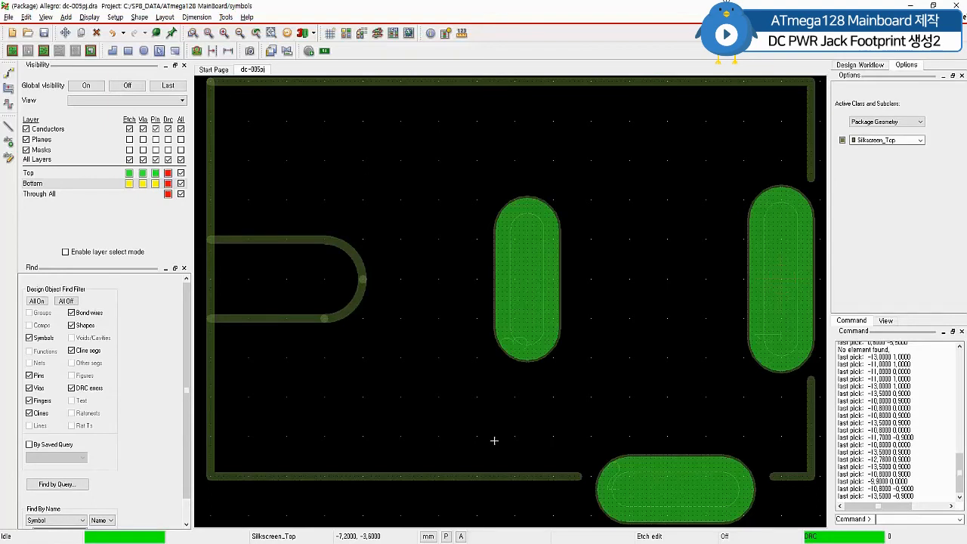
Make the Assembly_Top package geometry layer visible in the color and visibility settings
{"action": "scroll", "coordinate": [694, 283], "scroll_direction": "down", "scroll_amount": 1}
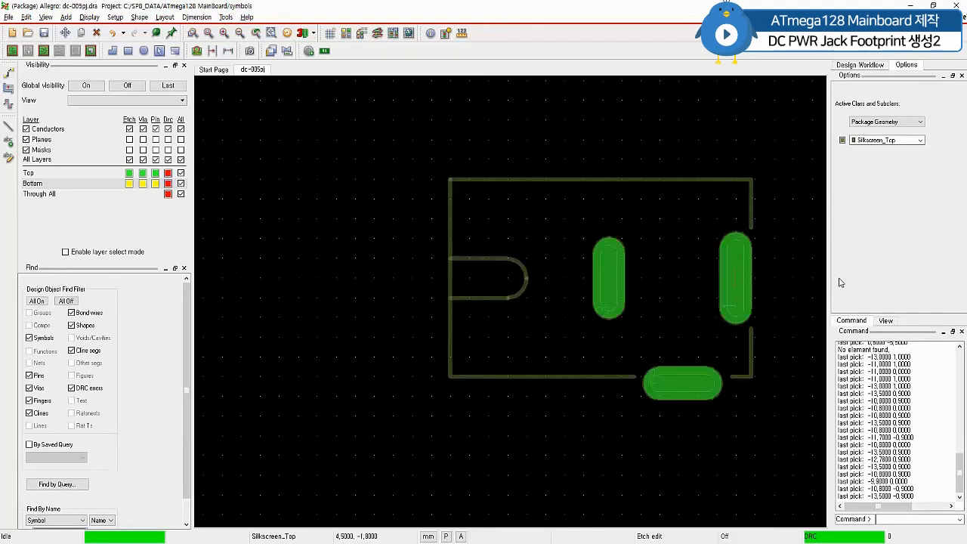
{"action": "left_click", "coordinate": [346, 33]}
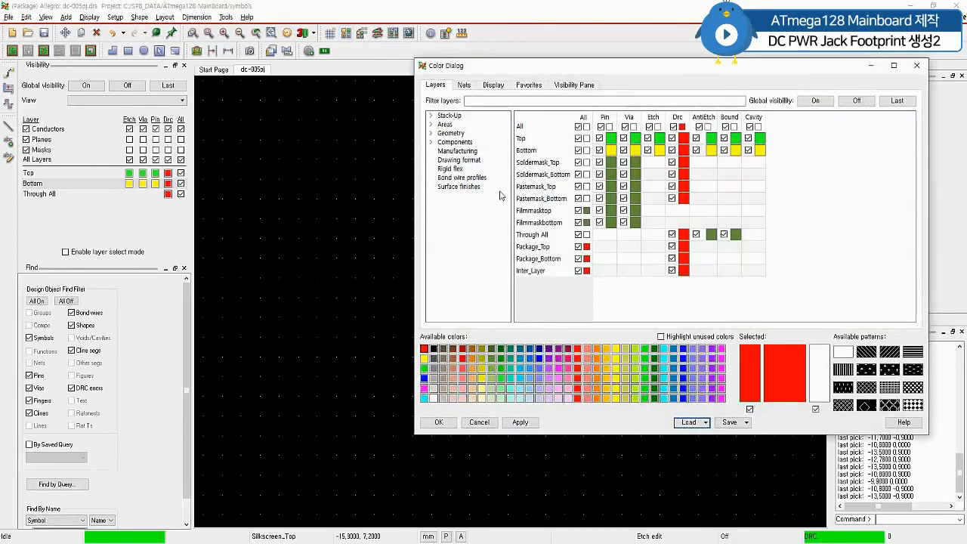
{"action": "left_click", "coordinate": [452, 133]}
{"action": "left_click", "coordinate": [521, 422]}
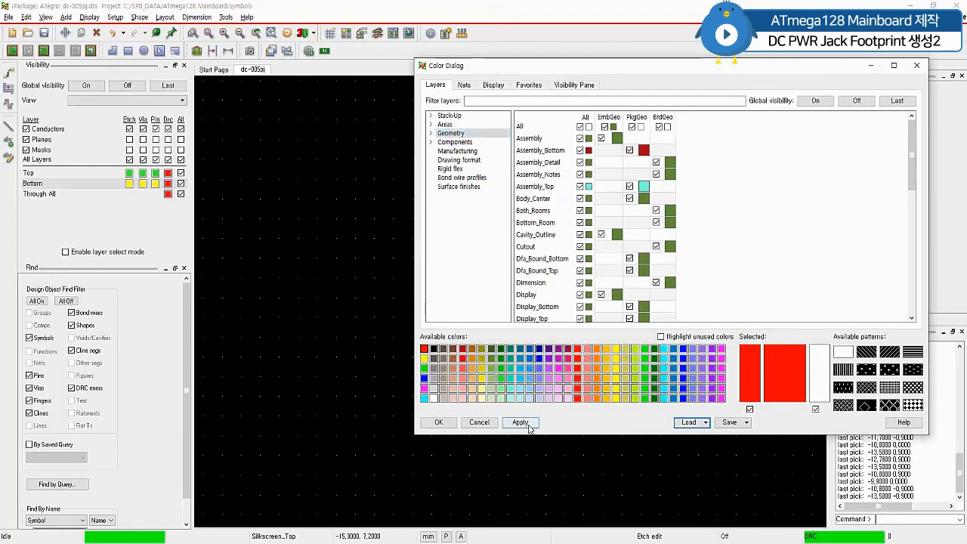
{"action": "left_click", "coordinate": [437, 423]}
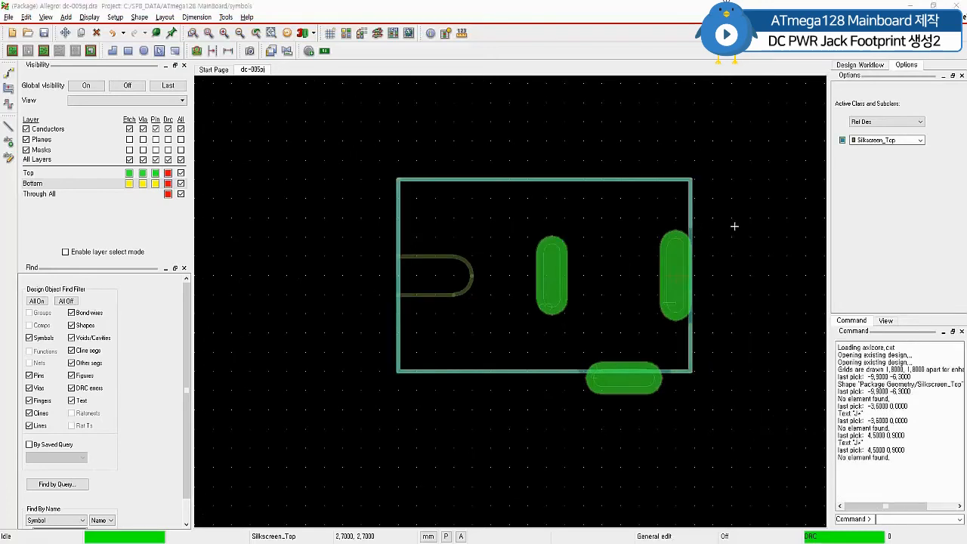
Set the Non-Etch grid spacing to 0.1 mm in both X and Y
{"action": "right_click", "coordinate": [579, 114]}
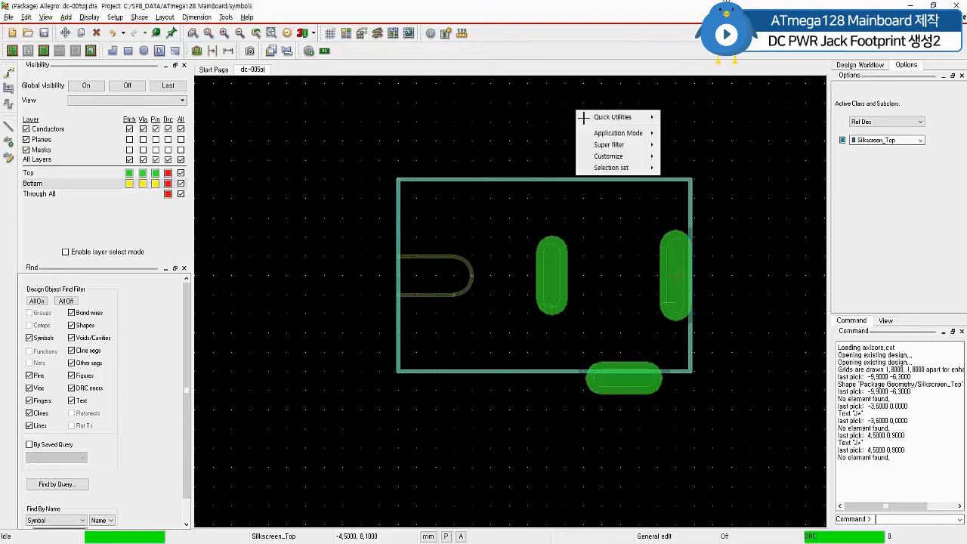
{"action": "mouse_move", "coordinate": [624, 120]}
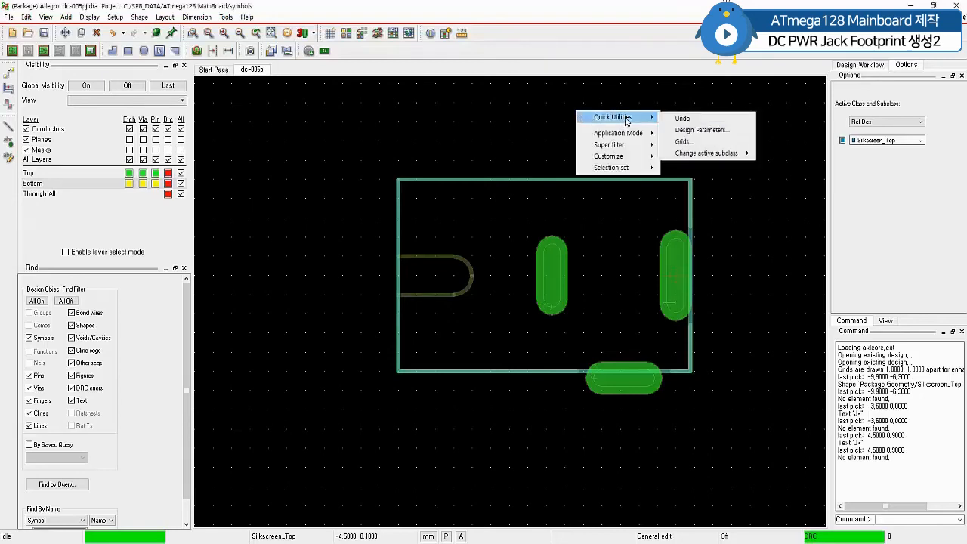
{"action": "left_click", "coordinate": [691, 142]}
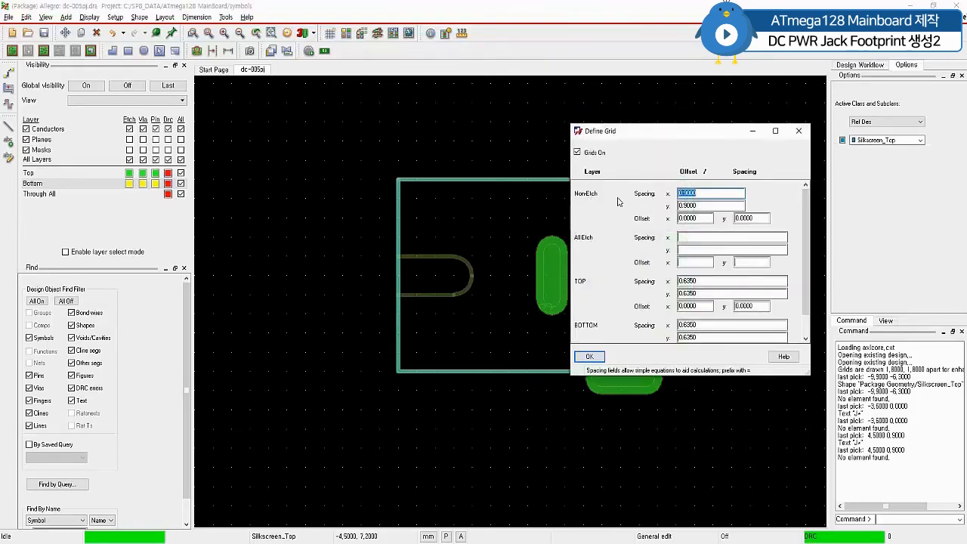
{"action": "type", "text": "0.1"}
{"action": "key", "text": "Tab"}
{"action": "type", "text": "0"}
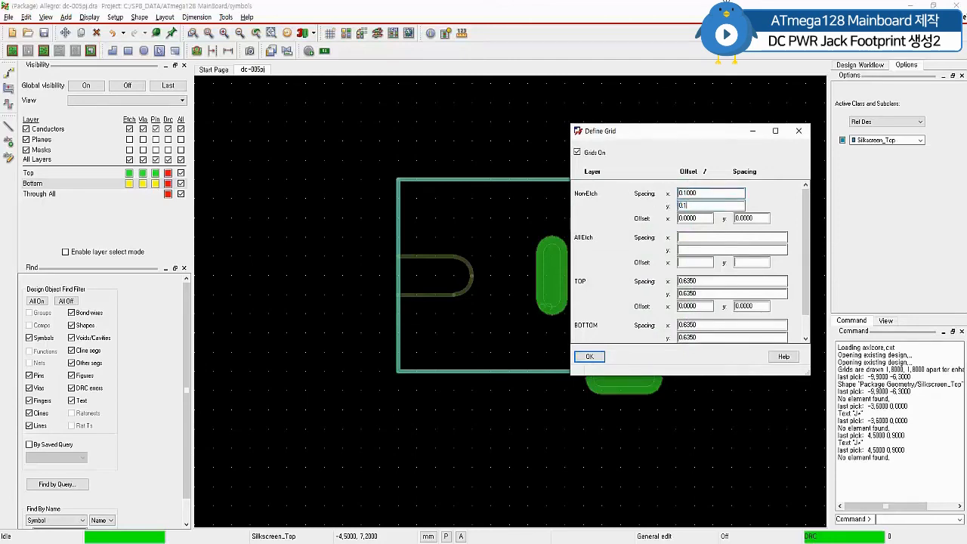
{"action": "key", "text": "Return"}
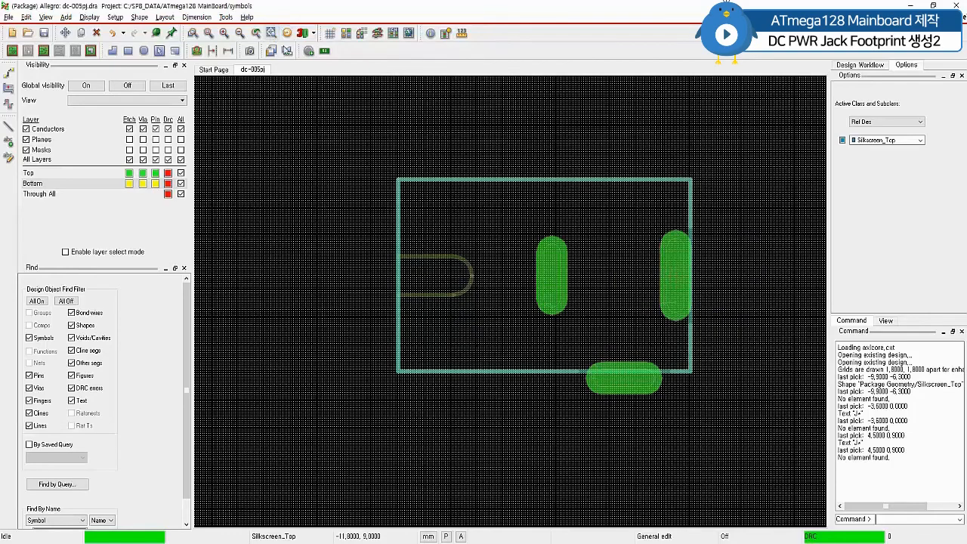
Draw a rectangular shape on Package Geometry Place_Bound_Top enclosing the body outline and all three pads, ending at corner 0.9 -5.7
{"action": "scroll", "coordinate": [573, 212], "scroll_direction": "up", "scroll_amount": 1}
{"action": "scroll", "coordinate": [645, 319], "scroll_direction": "down", "scroll_amount": 2}
{"action": "scroll", "coordinate": [648, 319], "scroll_direction": "up", "scroll_amount": 1}
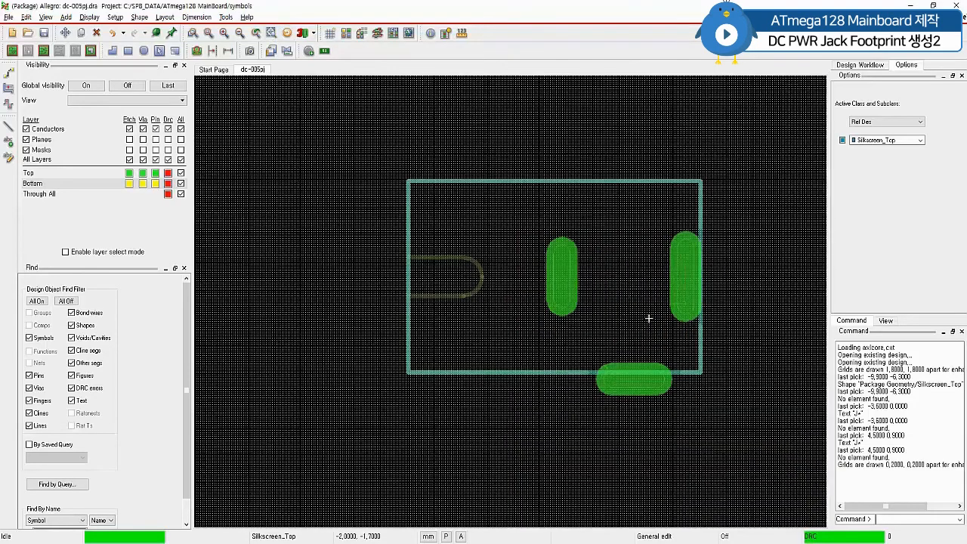
{"action": "scroll", "coordinate": [648, 318], "scroll_direction": "up", "scroll_amount": 1}
{"action": "scroll", "coordinate": [647, 257], "scroll_direction": "down", "scroll_amount": 1}
{"action": "left_click", "coordinate": [139, 17]}
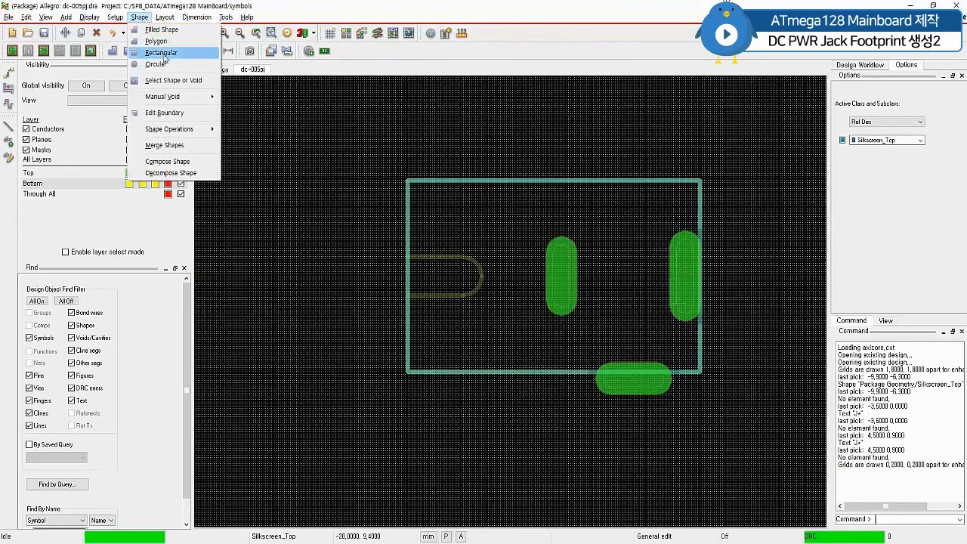
{"action": "left_click", "coordinate": [164, 55]}
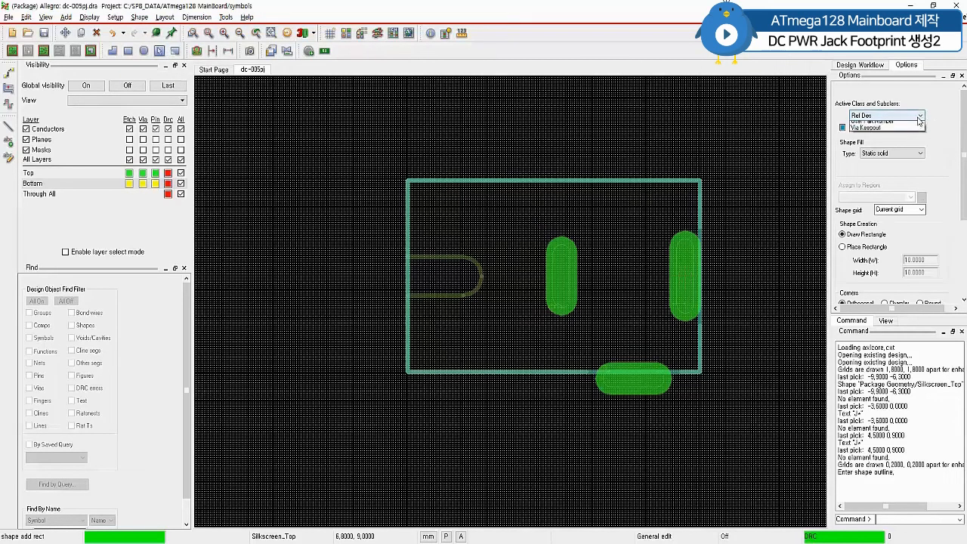
{"action": "left_click", "coordinate": [920, 116]}
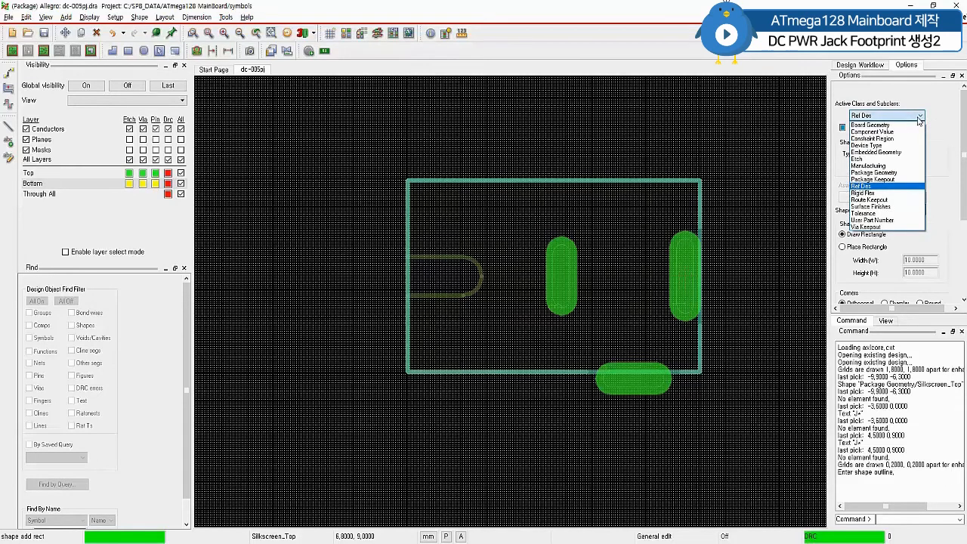
{"action": "left_click", "coordinate": [877, 172]}
{"action": "left_click", "coordinate": [903, 128]}
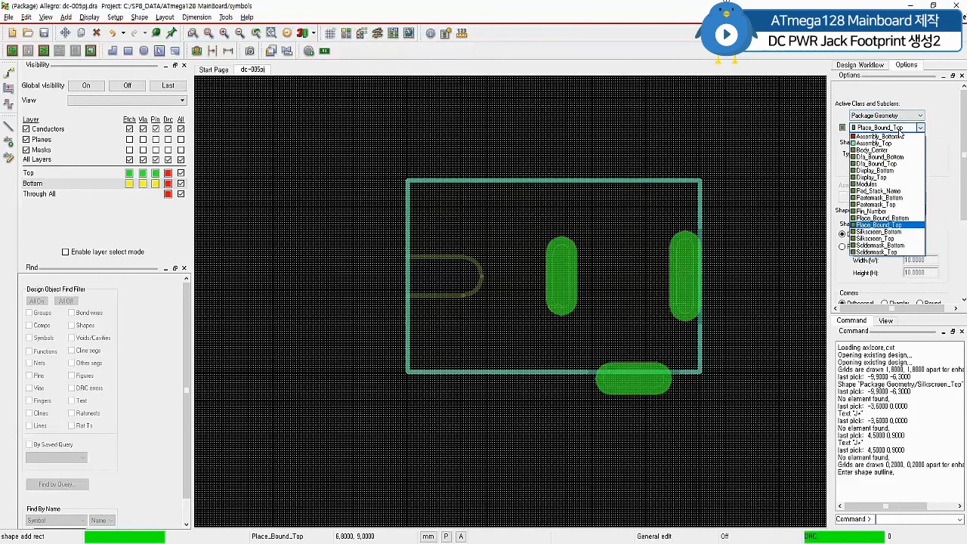
{"action": "left_click", "coordinate": [886, 231]}
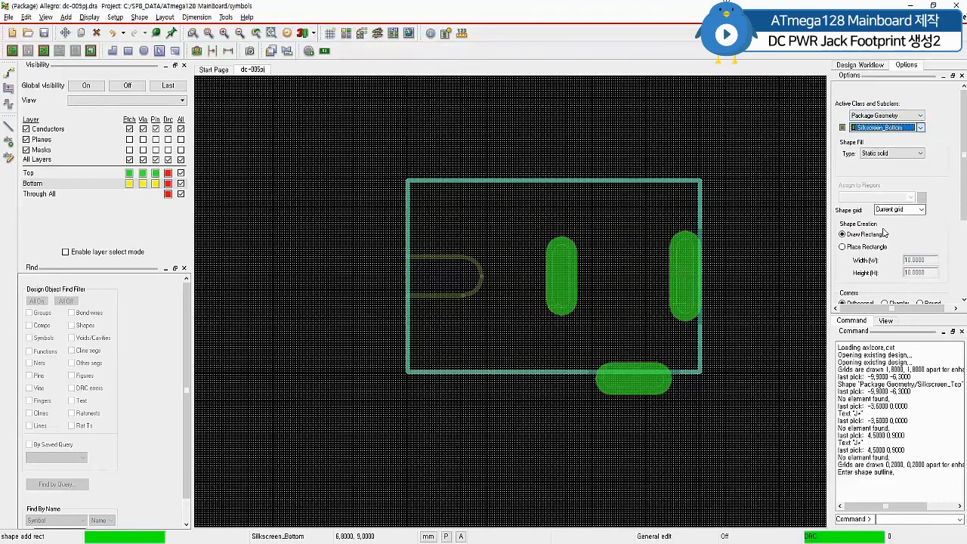
{"action": "left_click", "coordinate": [898, 130]}
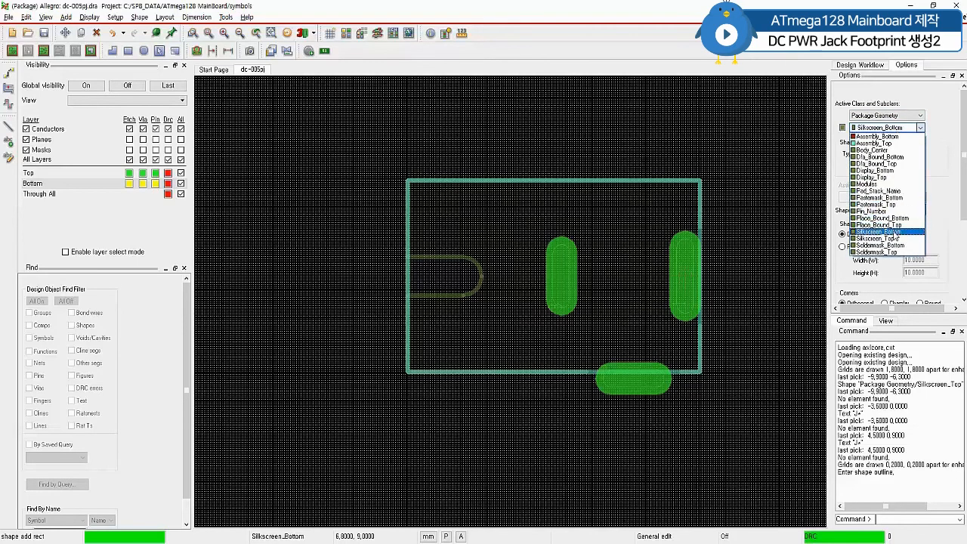
{"action": "left_click", "coordinate": [897, 226]}
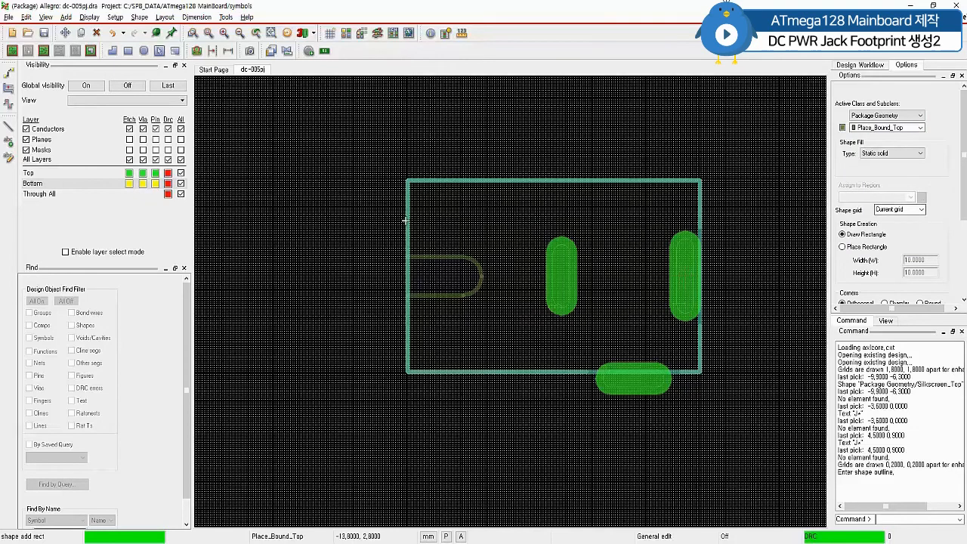
{"action": "left_click", "coordinate": [406, 182]}
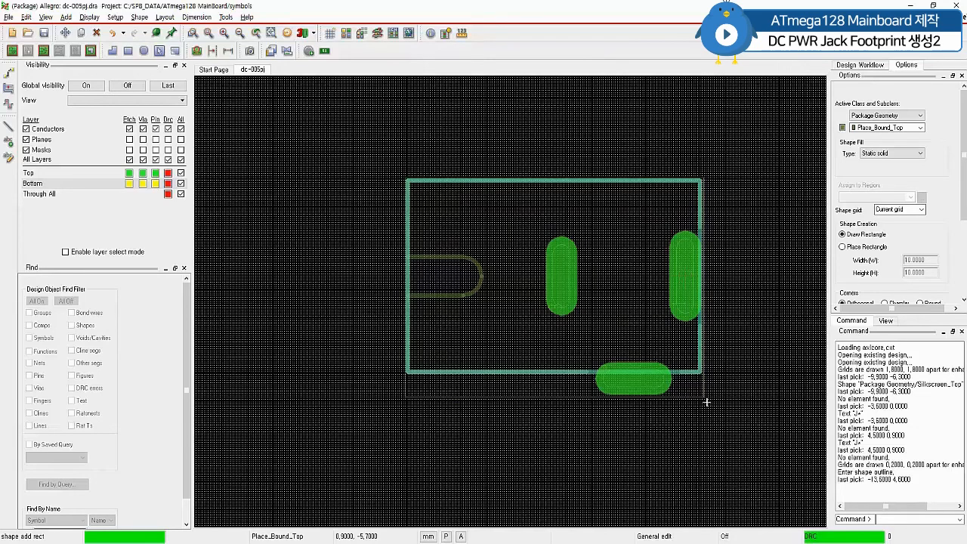
{"action": "left_click", "coordinate": [706, 402]}
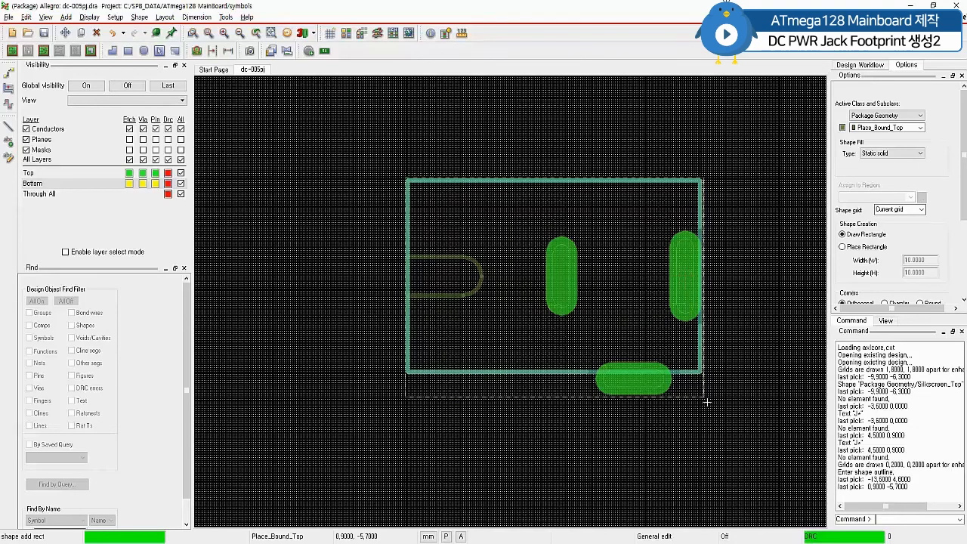
{"action": "right_click", "coordinate": [621, 125]}
{"action": "left_click", "coordinate": [645, 132]}
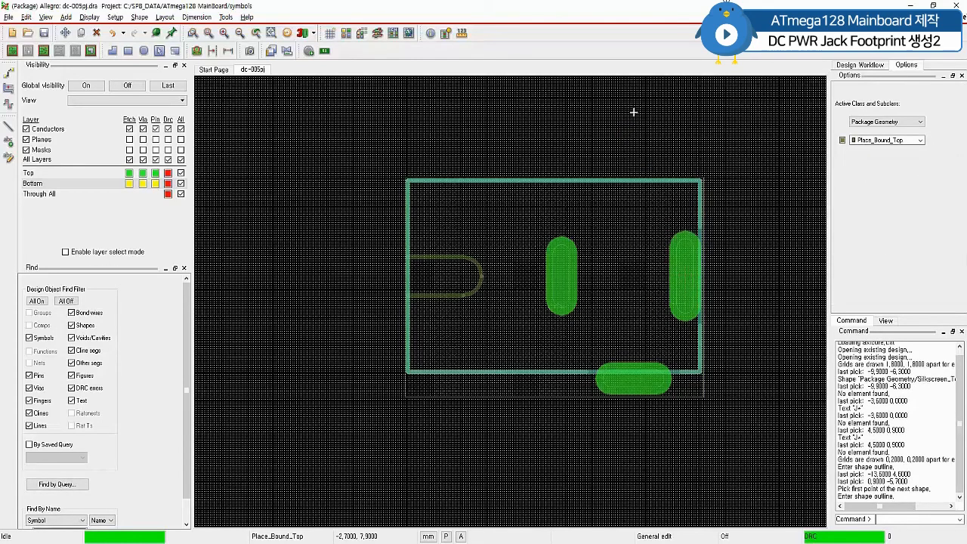
Turn off the grid display in the grid definition
{"action": "right_click", "coordinate": [634, 112]}
{"action": "mouse_move", "coordinate": [665, 117]}
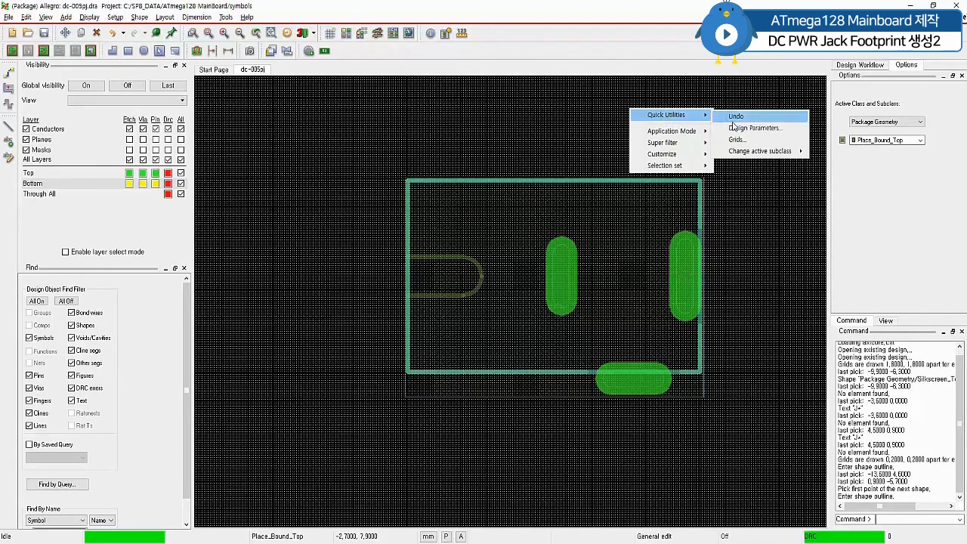
{"action": "left_click", "coordinate": [734, 140]}
{"action": "left_click", "coordinate": [576, 152]}
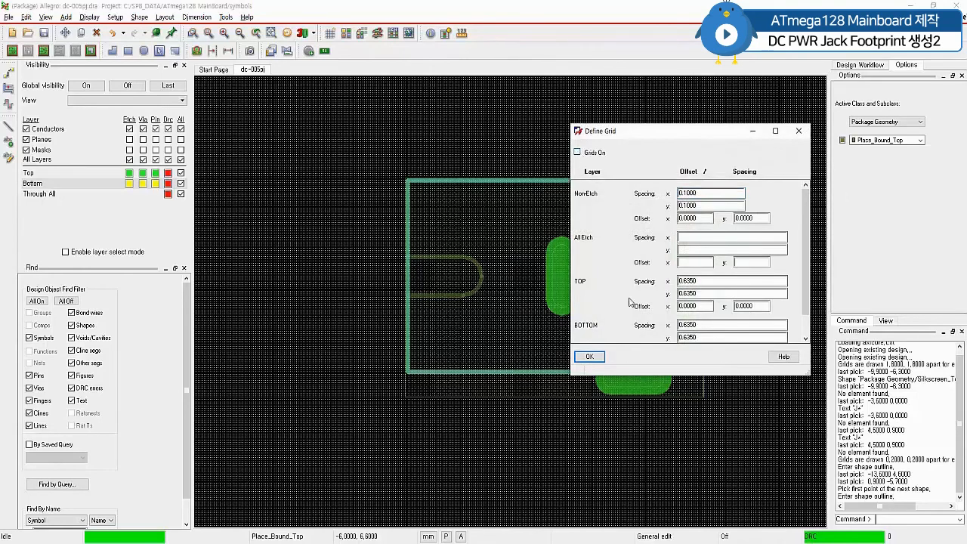
{"action": "left_click", "coordinate": [589, 356]}
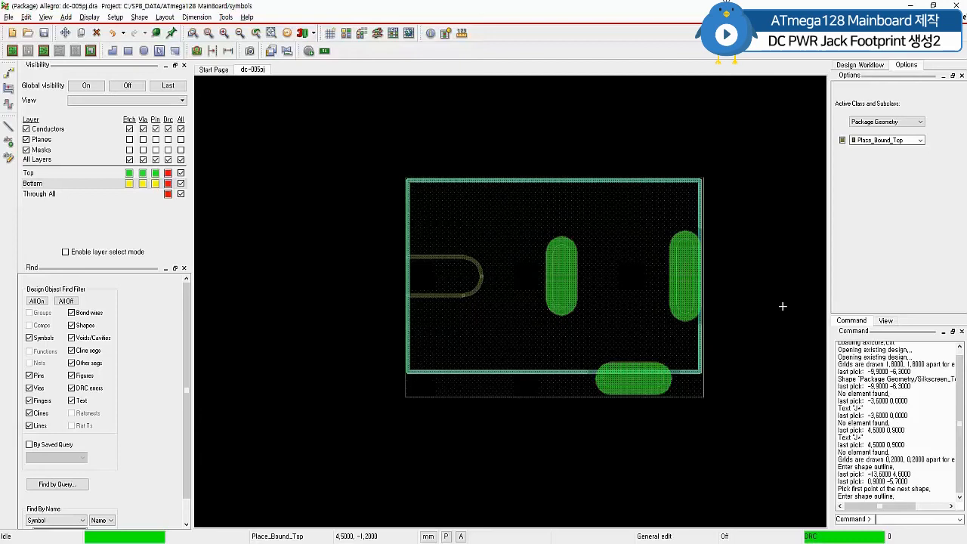
Add the reference designator label J* on Ref Des Assembly_Top inside the body outline at -7.8 1.2
{"action": "left_click", "coordinate": [325, 51]}
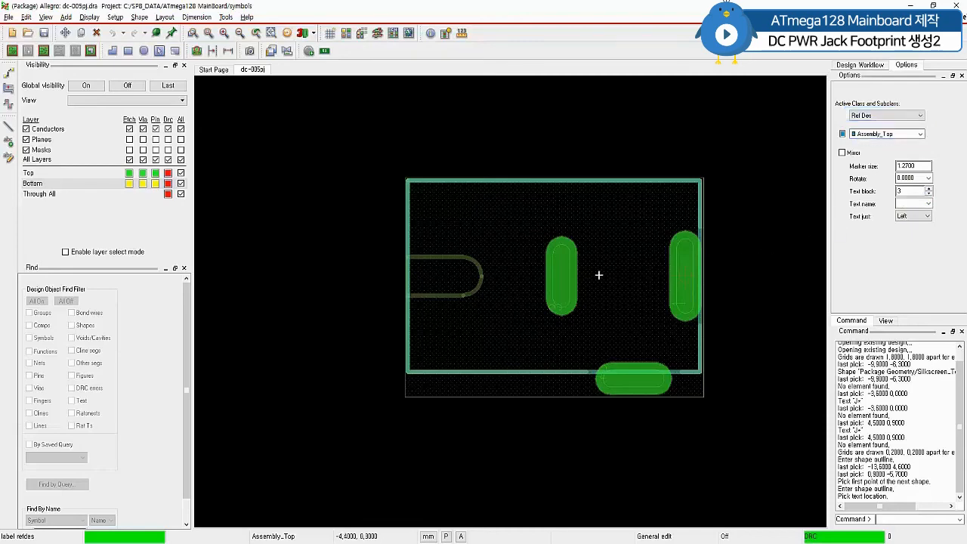
{"action": "left_click", "coordinate": [530, 257]}
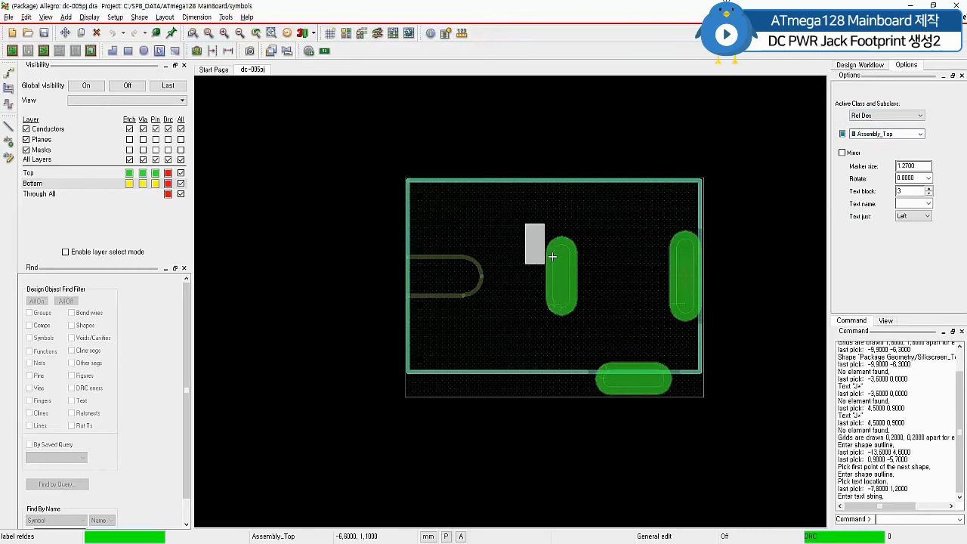
{"action": "type", "text": "J*"}
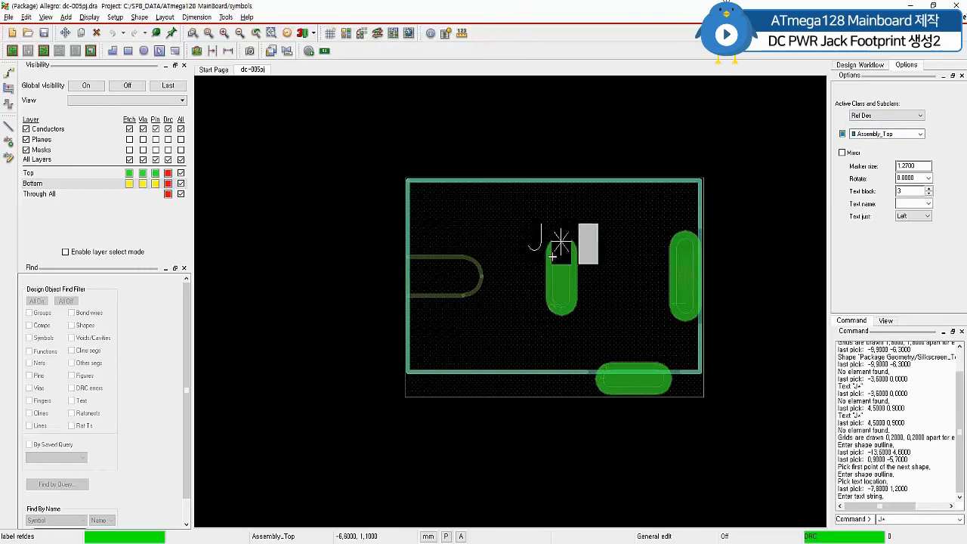
{"action": "right_click", "coordinate": [573, 110]}
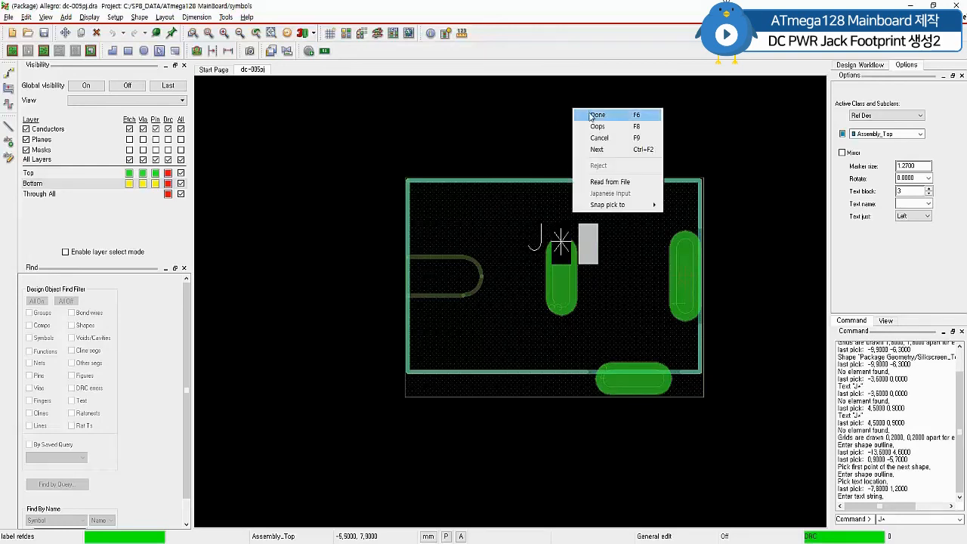
{"action": "left_click", "coordinate": [602, 150]}
{"action": "left_click", "coordinate": [739, 238]}
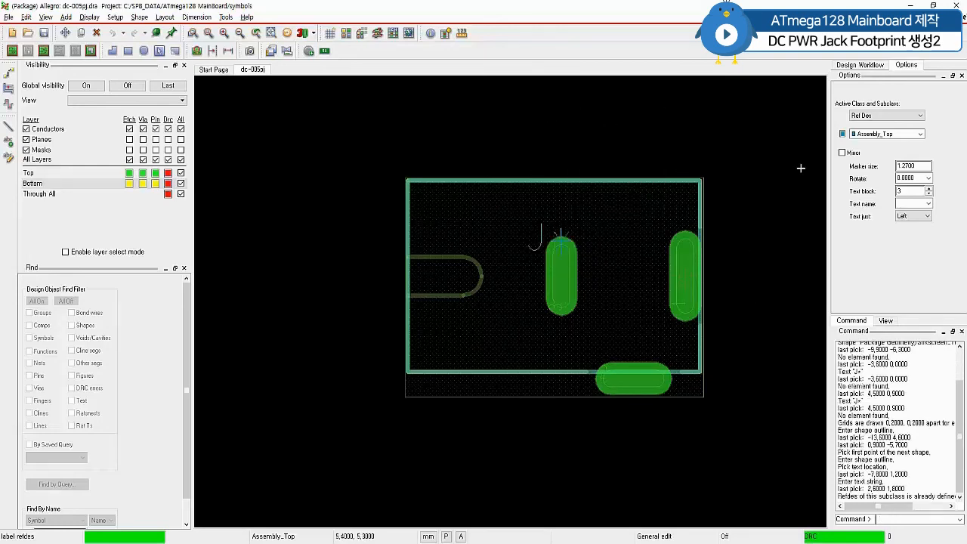
Add the reference designator label J* on Ref Des Silkscreen_Top outside the body, beside the end pad, at 2.4 1.4
{"action": "left_click", "coordinate": [916, 134]}
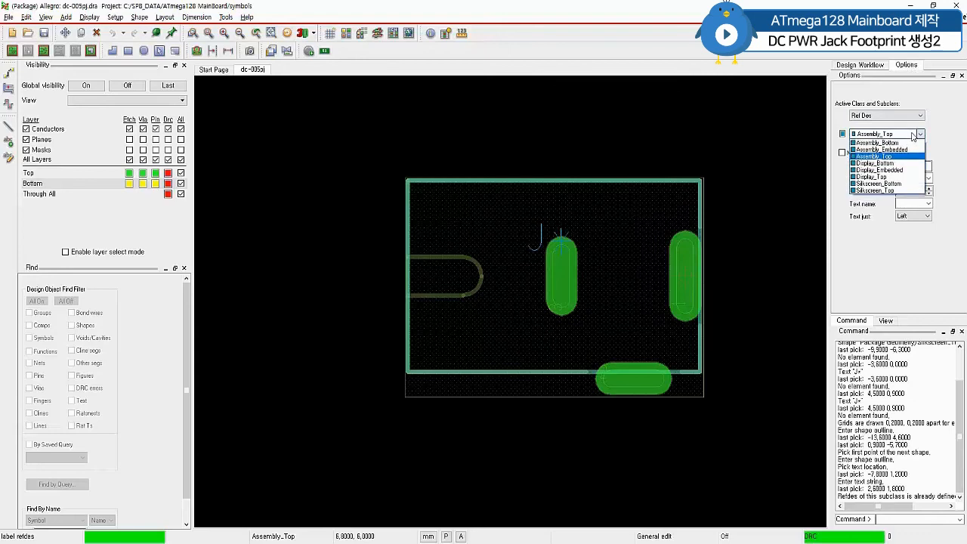
{"action": "left_click", "coordinate": [877, 190]}
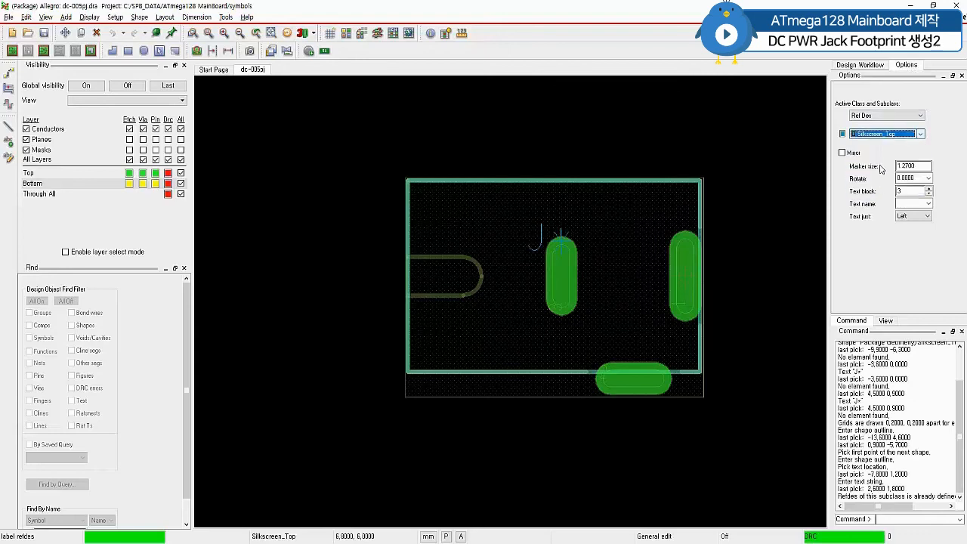
{"action": "left_click", "coordinate": [736, 255]}
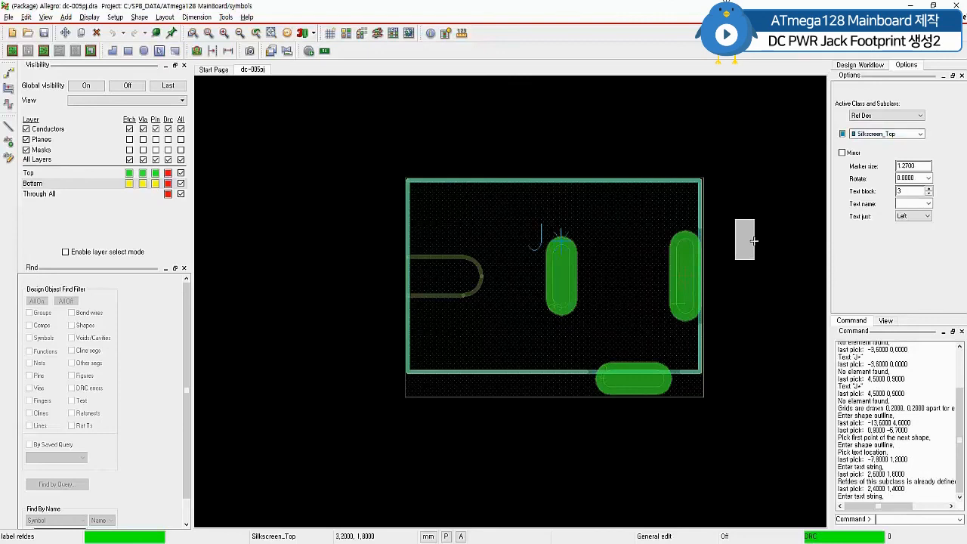
{"action": "type", "text": "J+"}
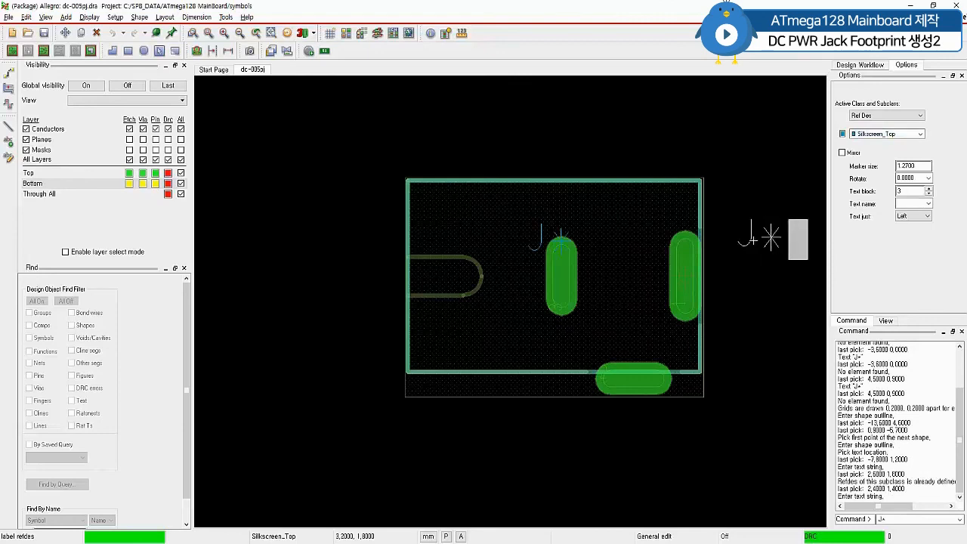
{"action": "right_click", "coordinate": [638, 102]}
{"action": "left_click", "coordinate": [650, 110]}
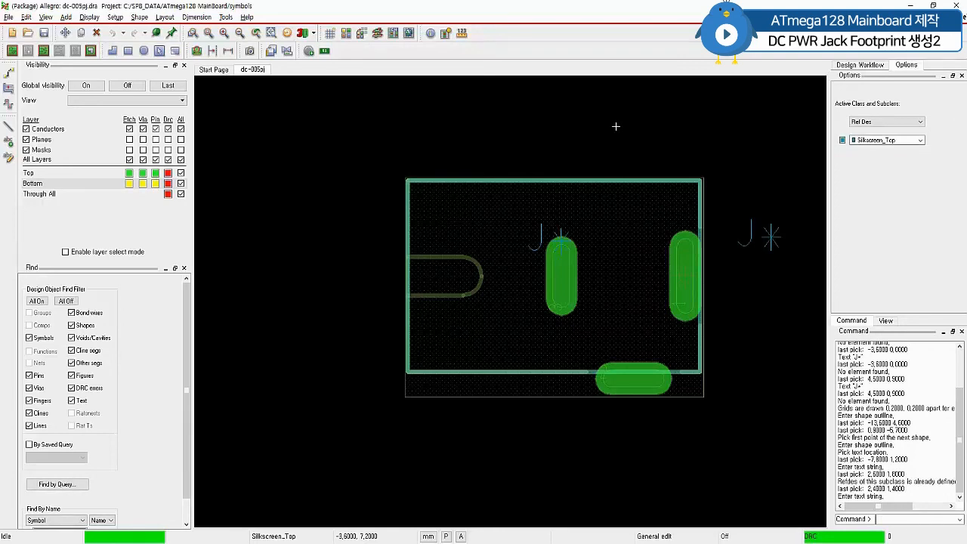
Save the footprint drawing dc-005pj.dra, overwriting the existing file
{"action": "left_click", "coordinate": [8, 16]}
{"action": "left_click", "coordinate": [30, 59]}
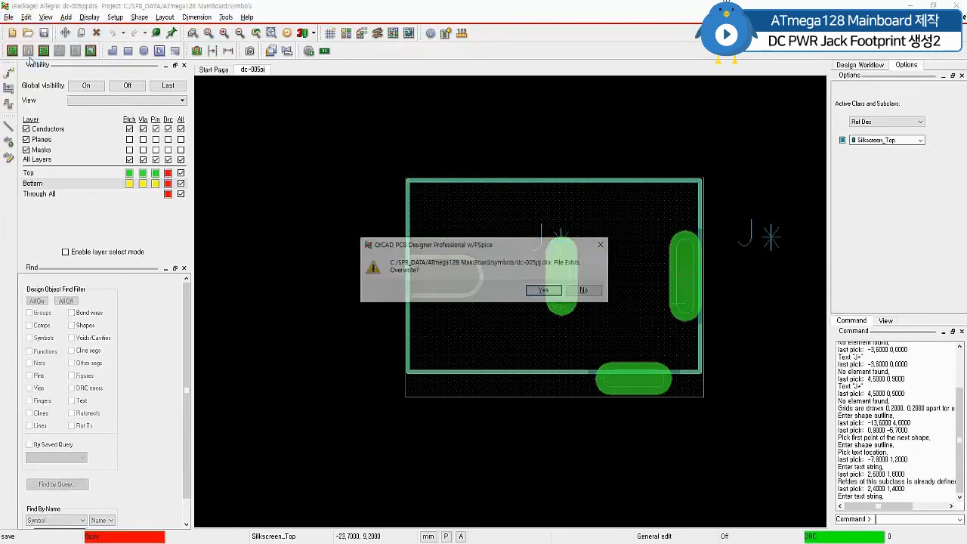
{"action": "key", "text": "Return"}
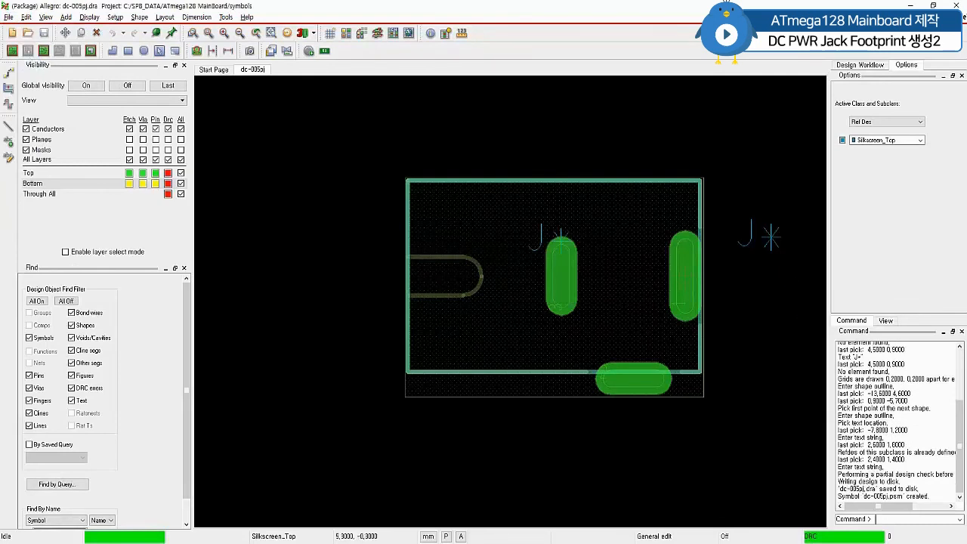